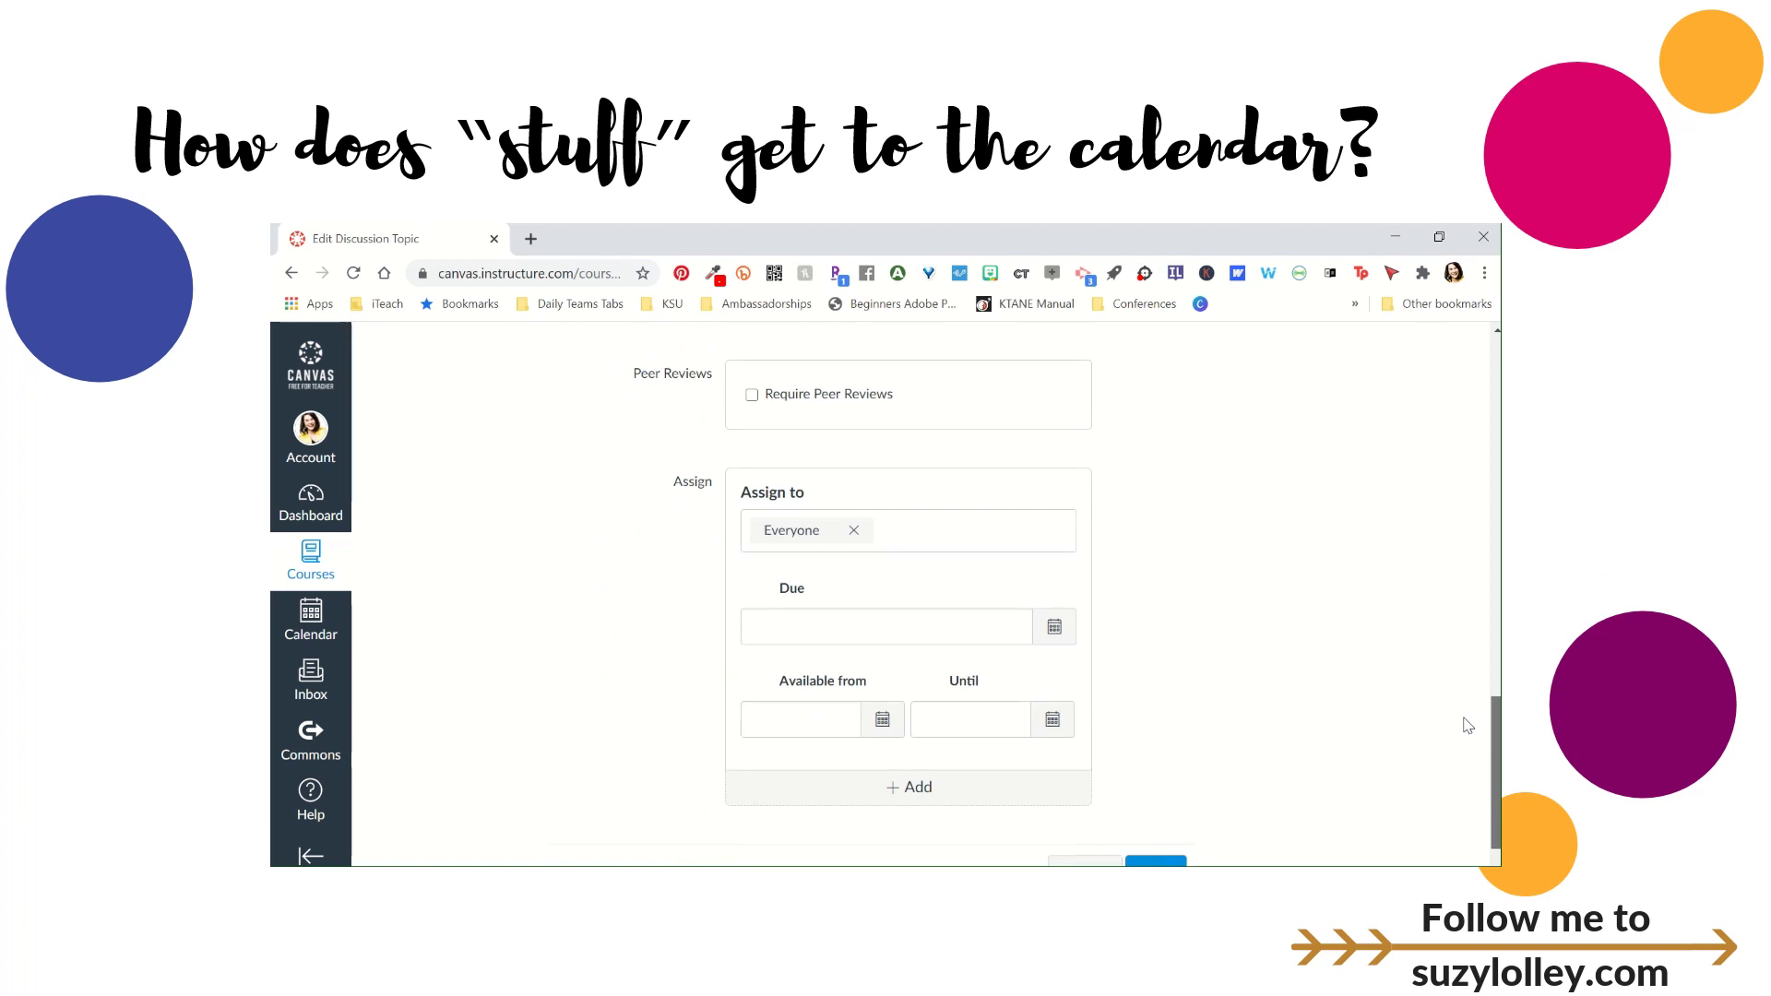
# - Set the Would You Rather? discussion's date to October 12 in the date picker
pyautogui.click(1053, 628)
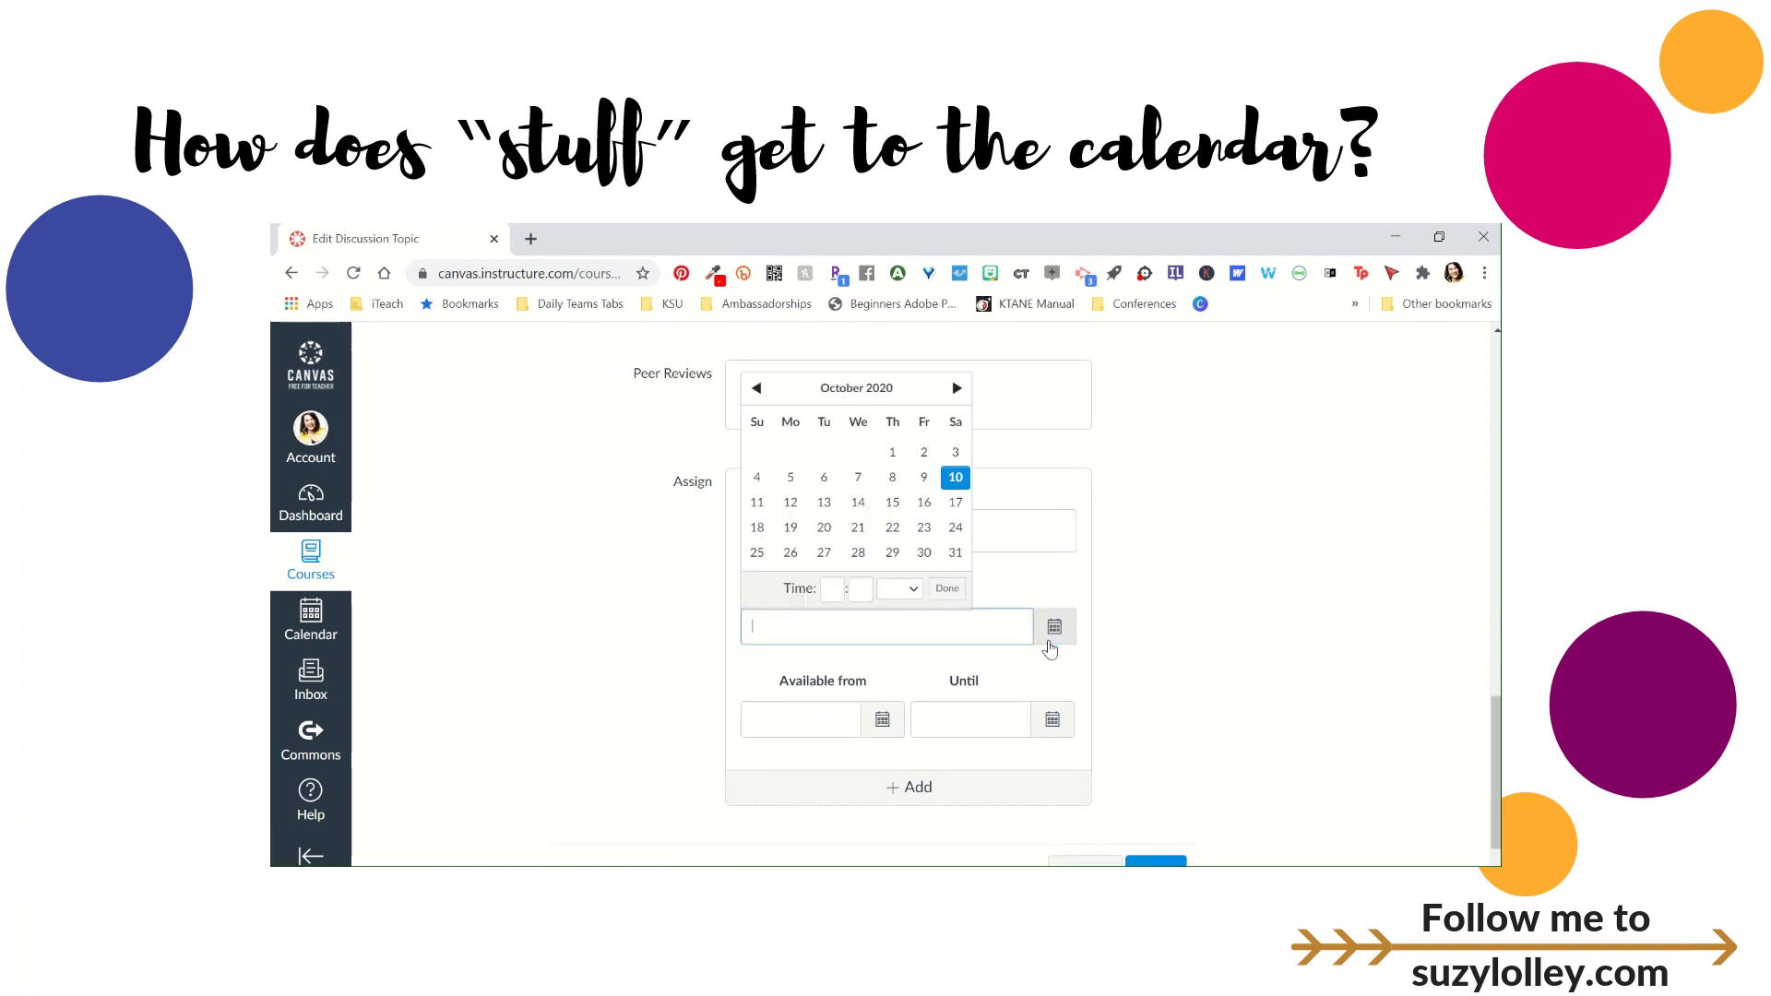
pyautogui.click(791, 503)
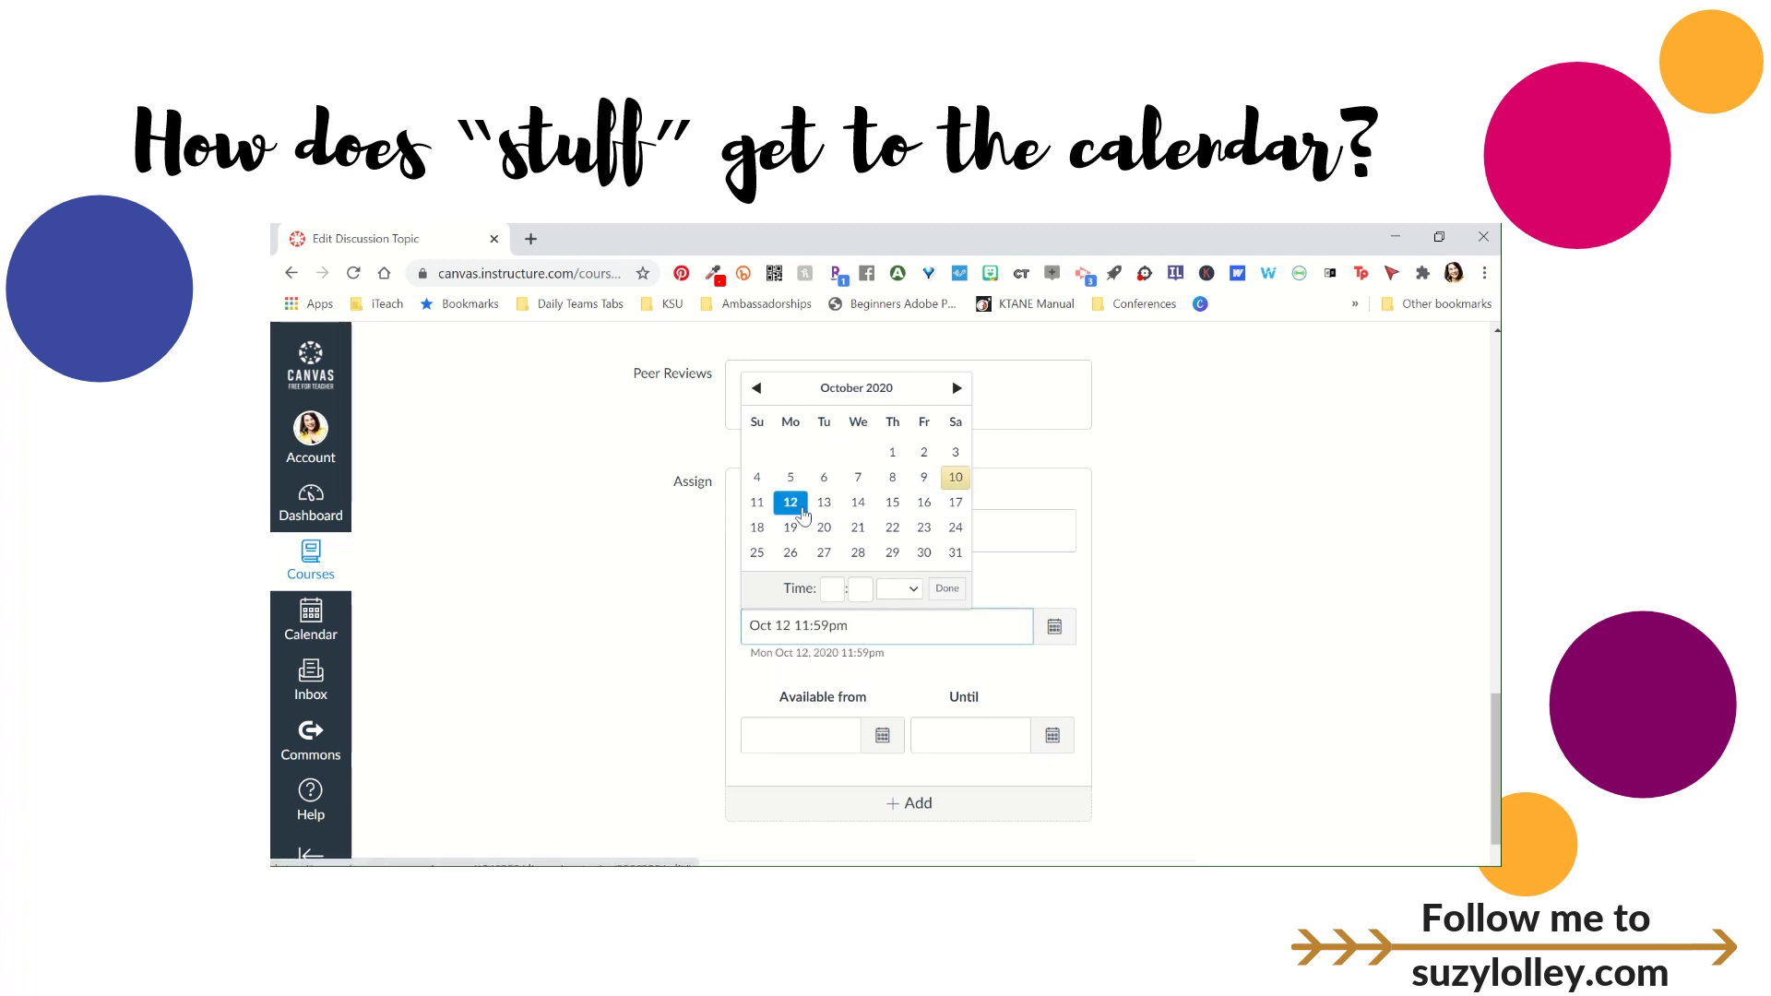
pyautogui.click(1134, 597)
pyautogui.scroll(4, 1482, 633)
pyautogui.scroll(3, 1482, 633)
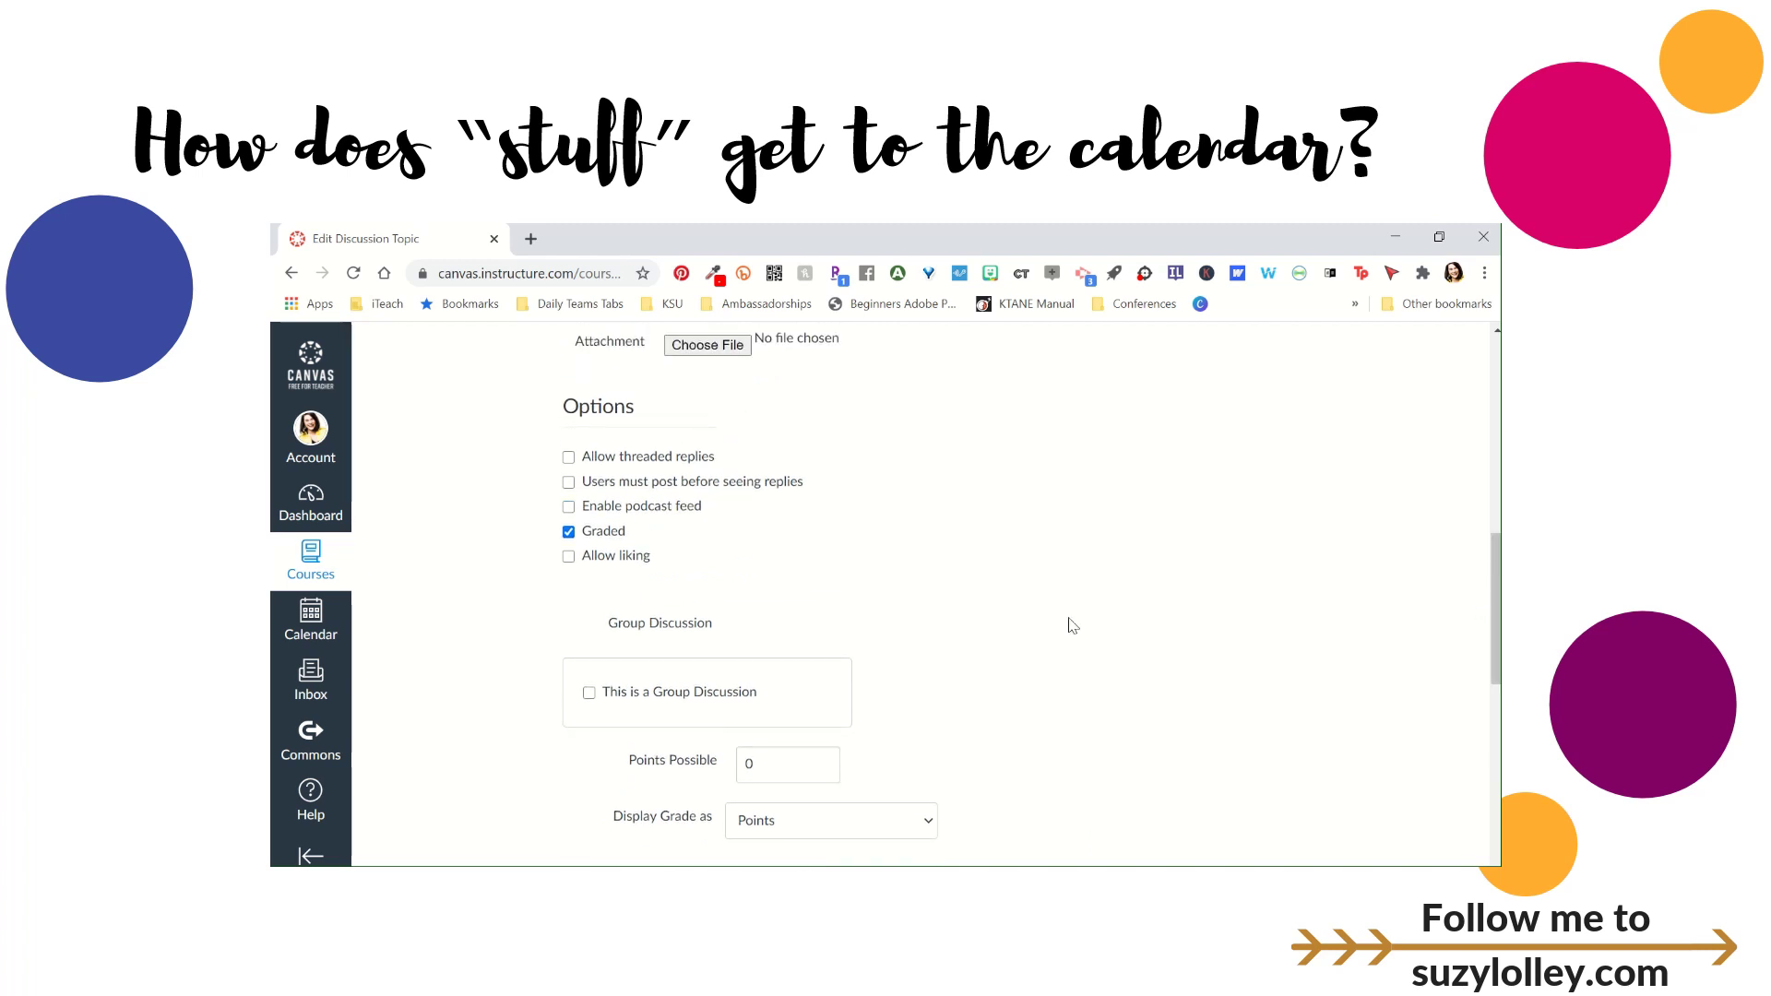
# - Make the discussion ungraded with an Oct 12 student to-do date, and save it
pyautogui.click(568, 531)
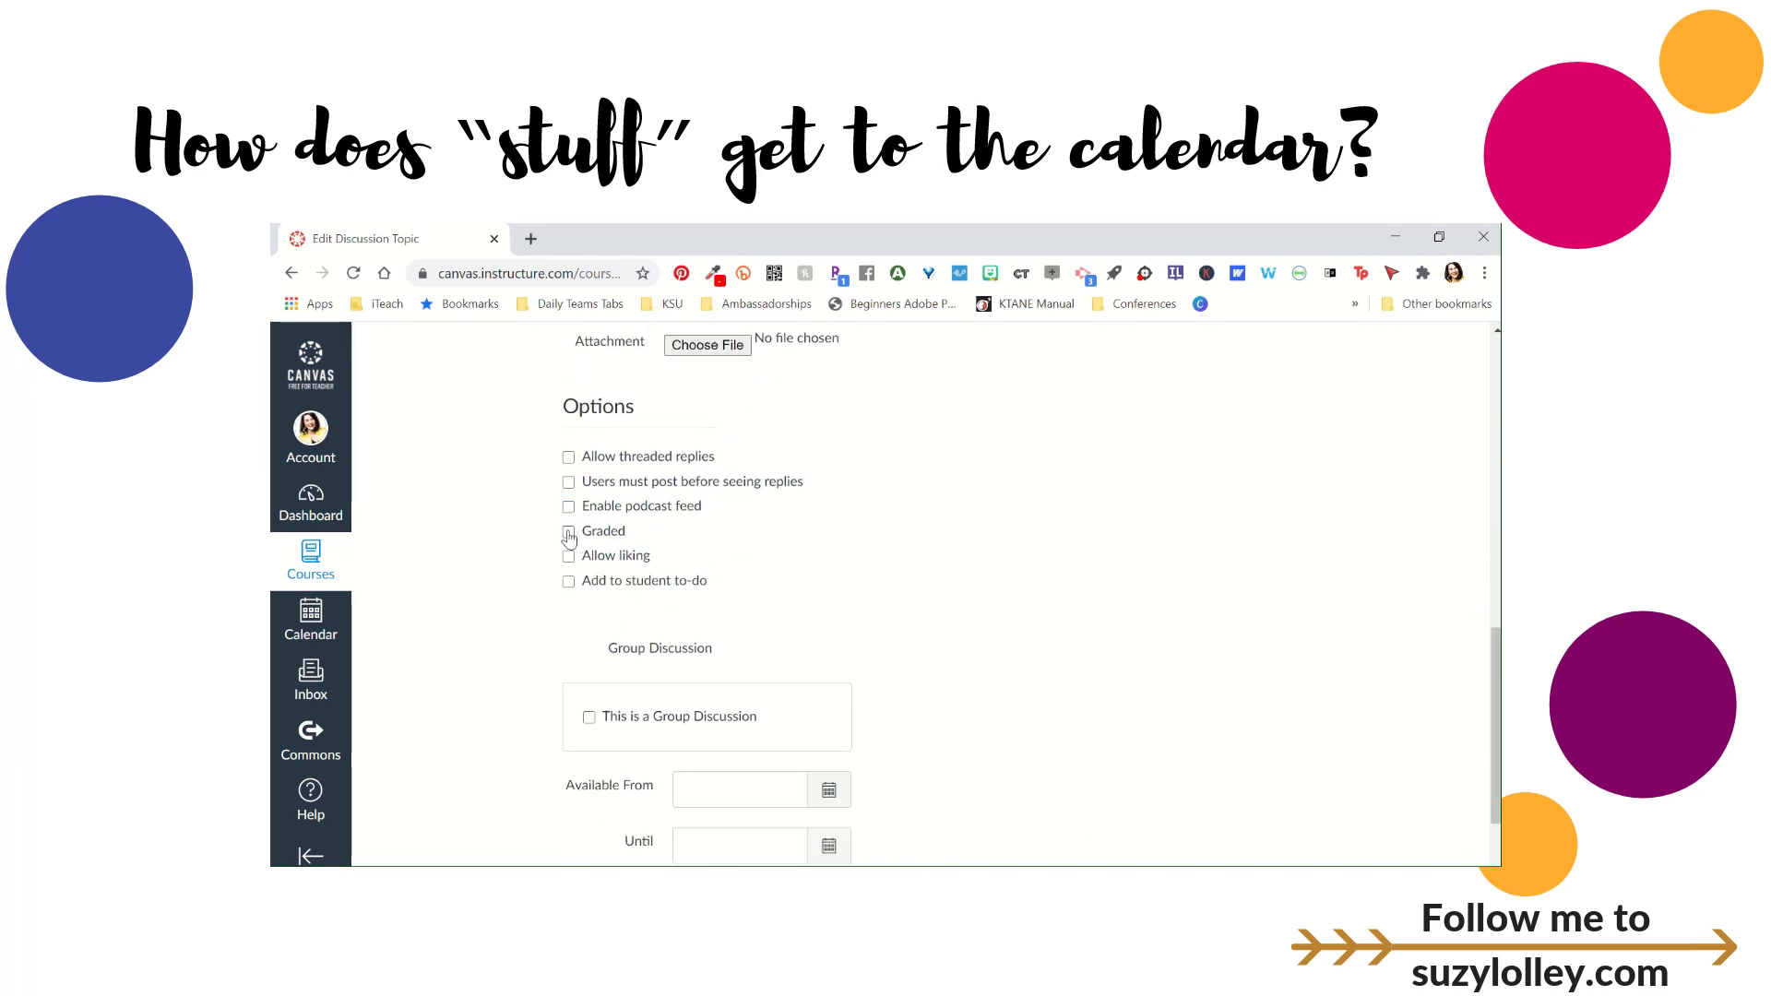
pyautogui.click(568, 582)
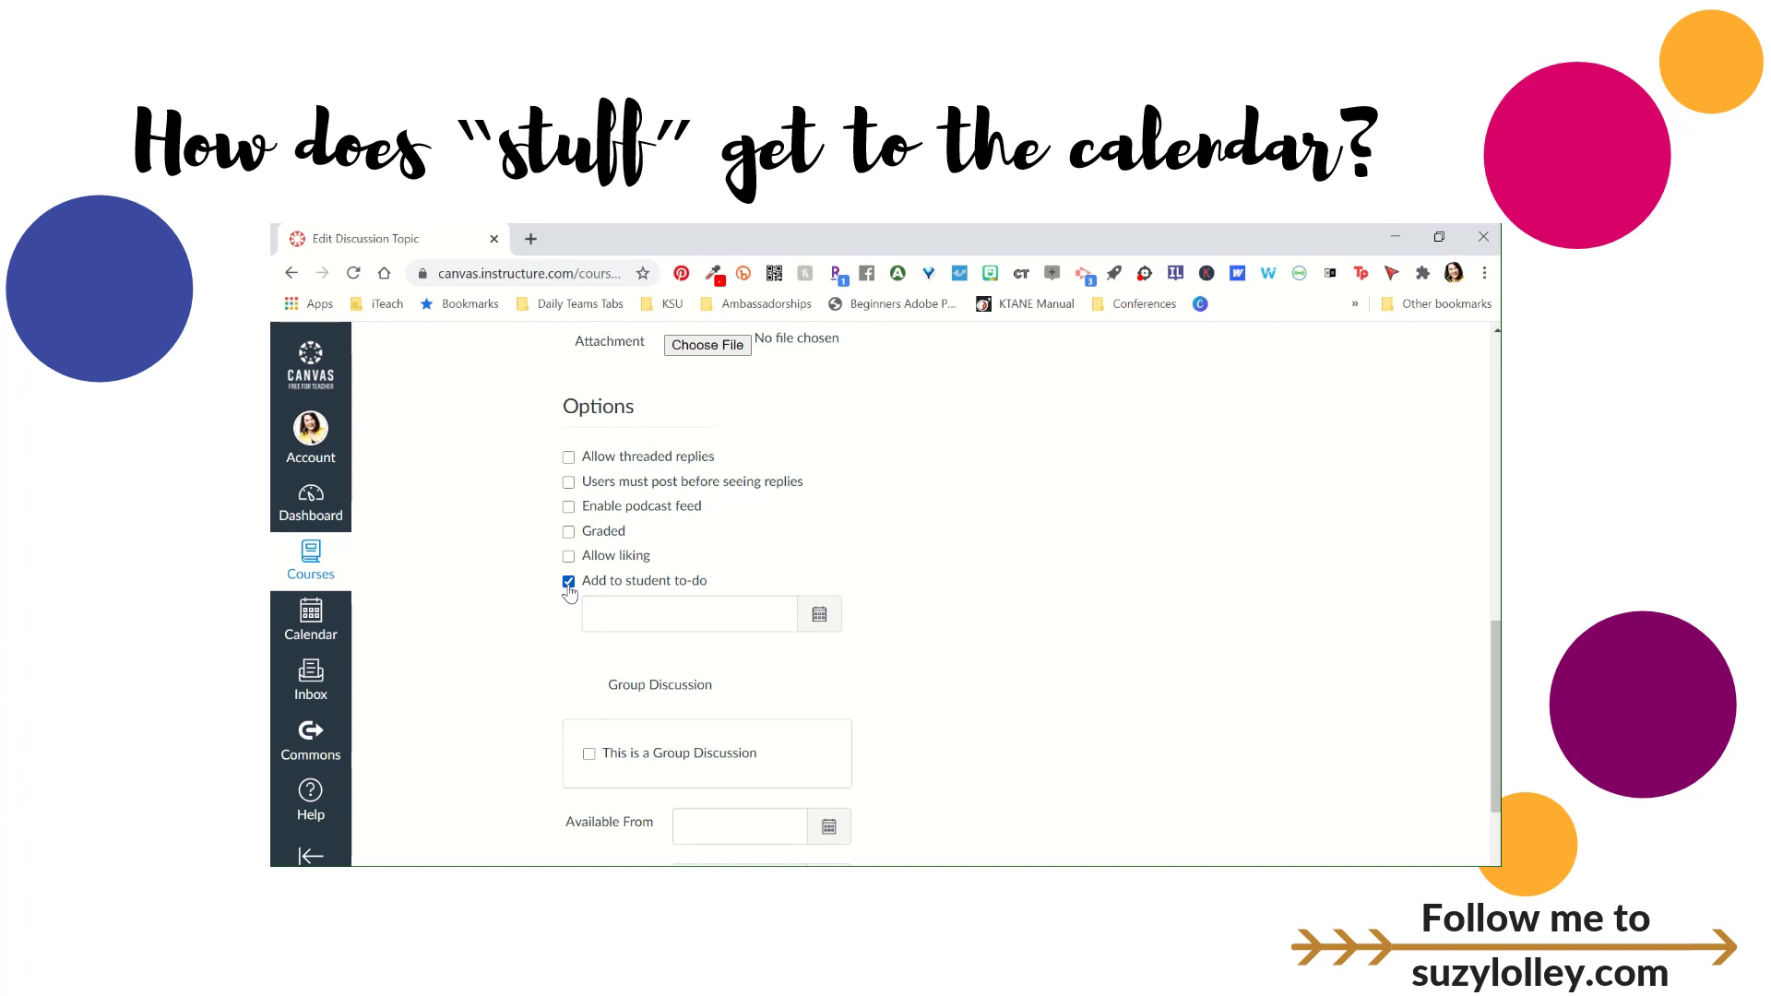
pyautogui.click(820, 615)
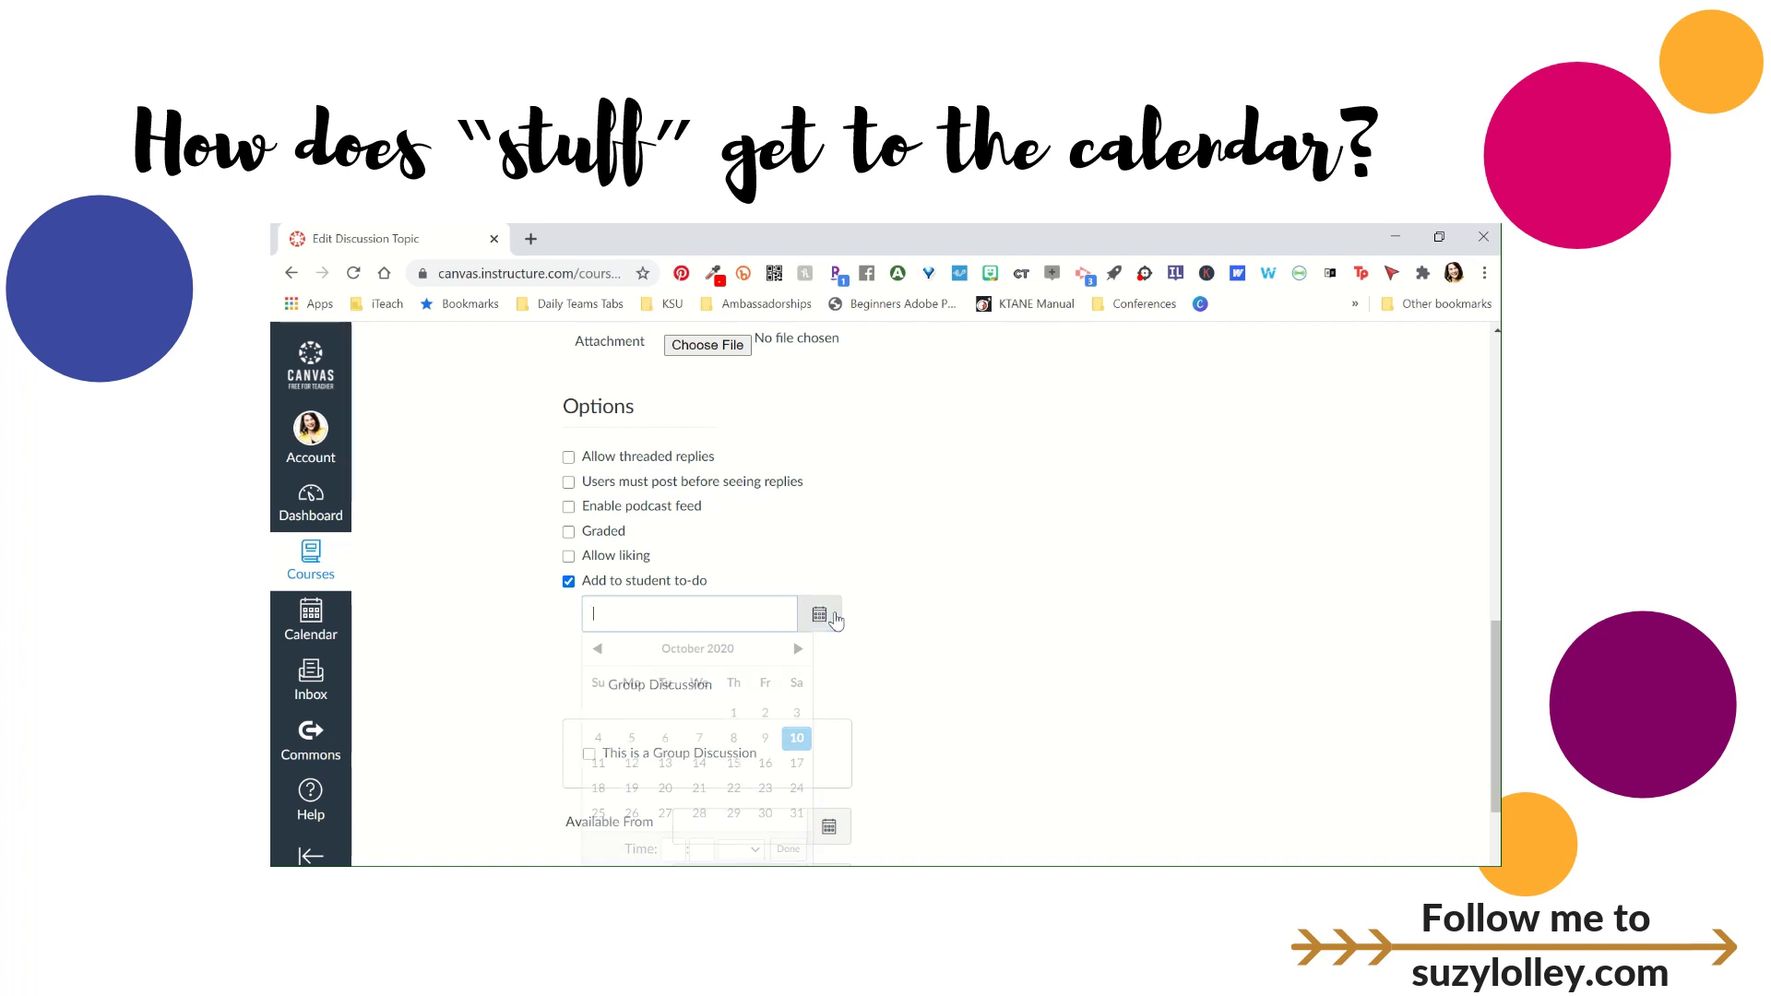
pyautogui.click(632, 763)
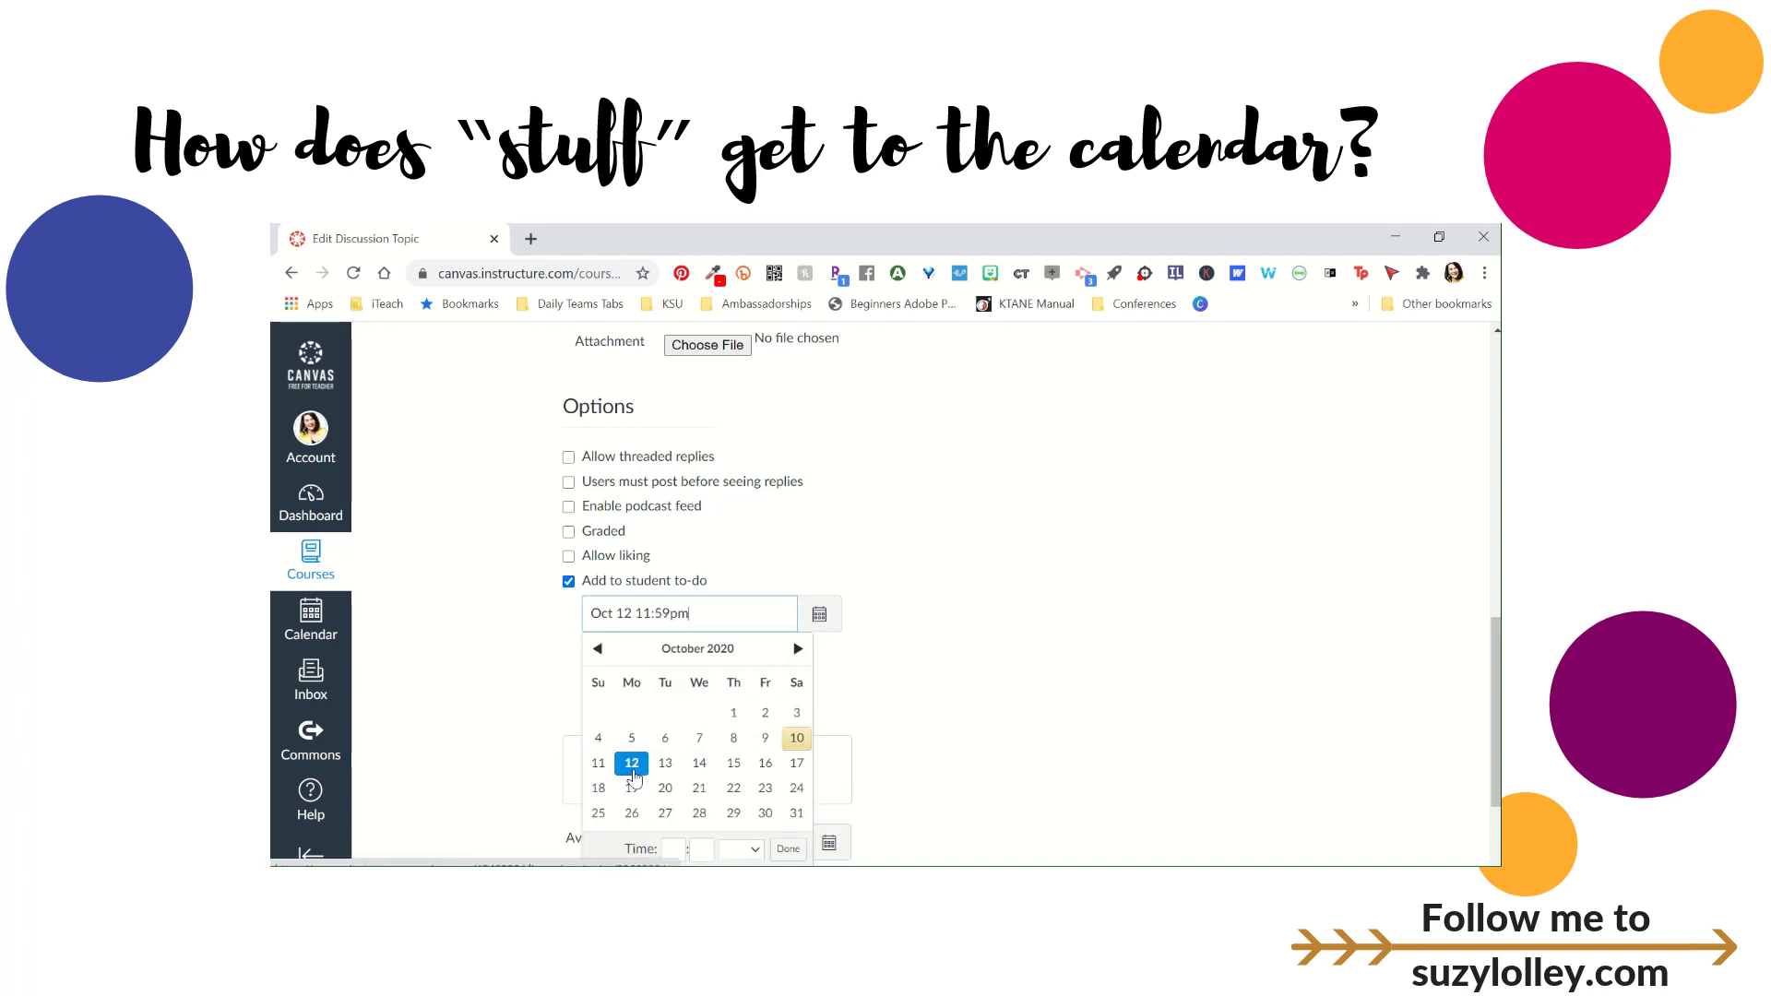
pyautogui.click(1427, 672)
pyautogui.scroll(-2, 1190, 742)
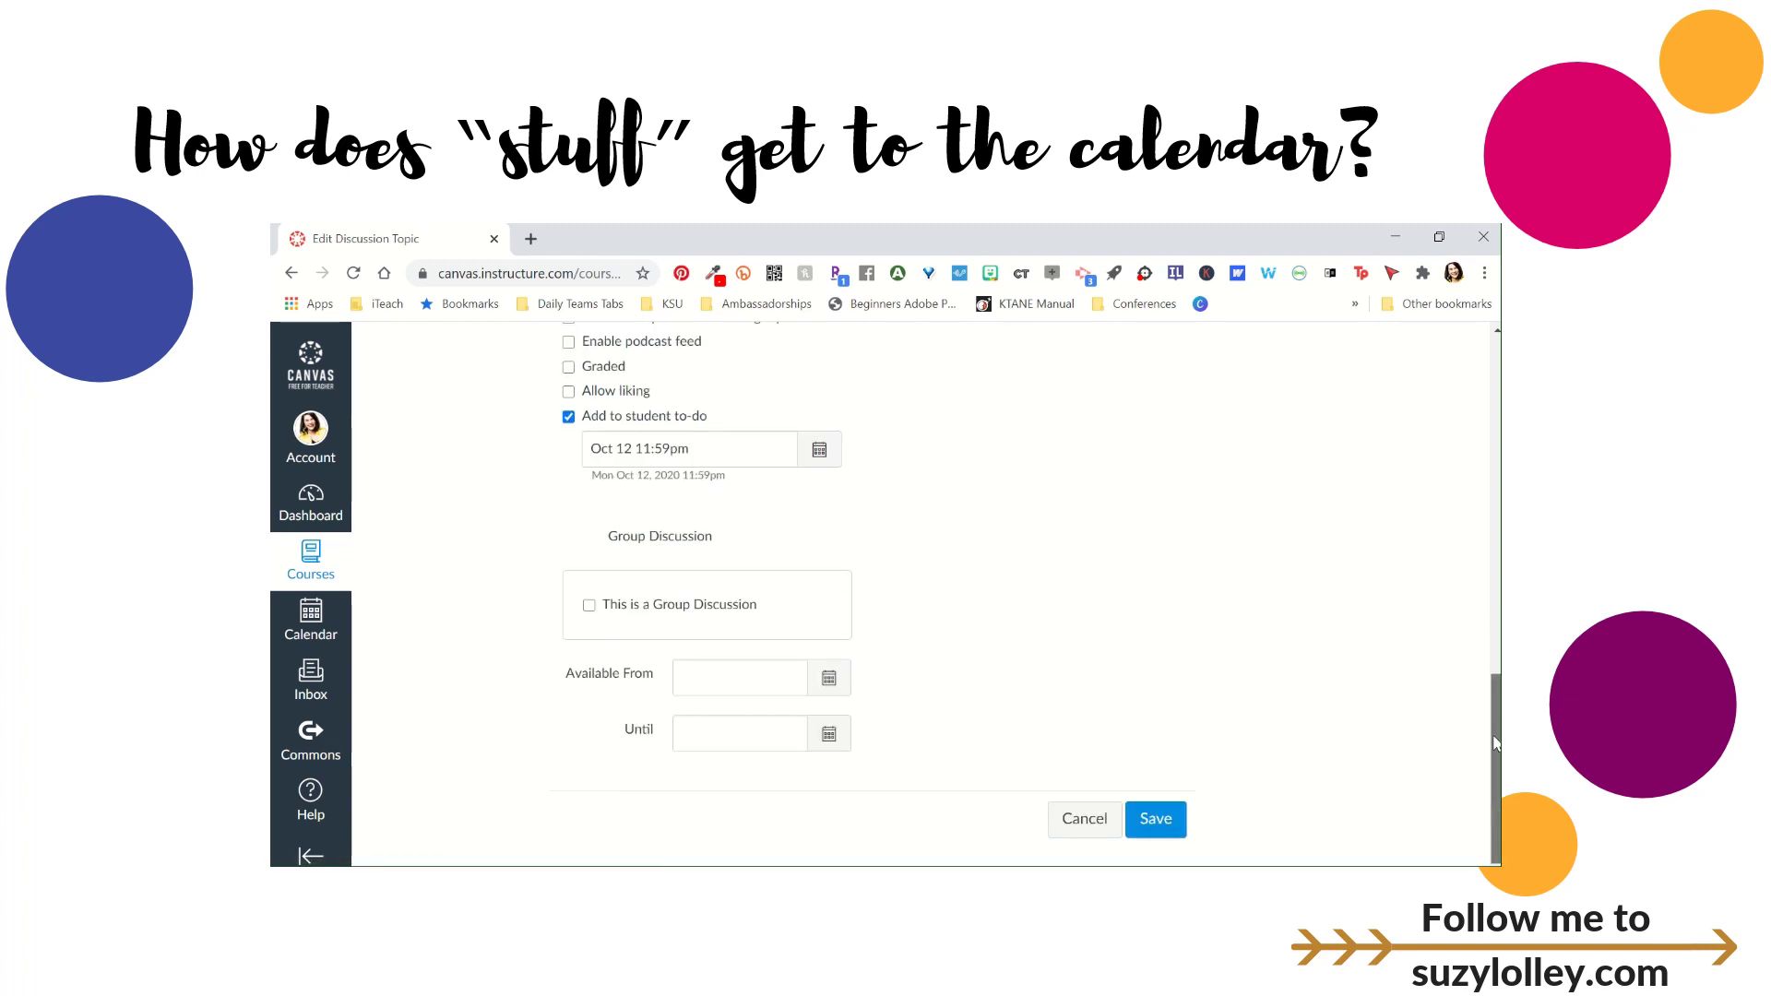
pyautogui.click(1146, 816)
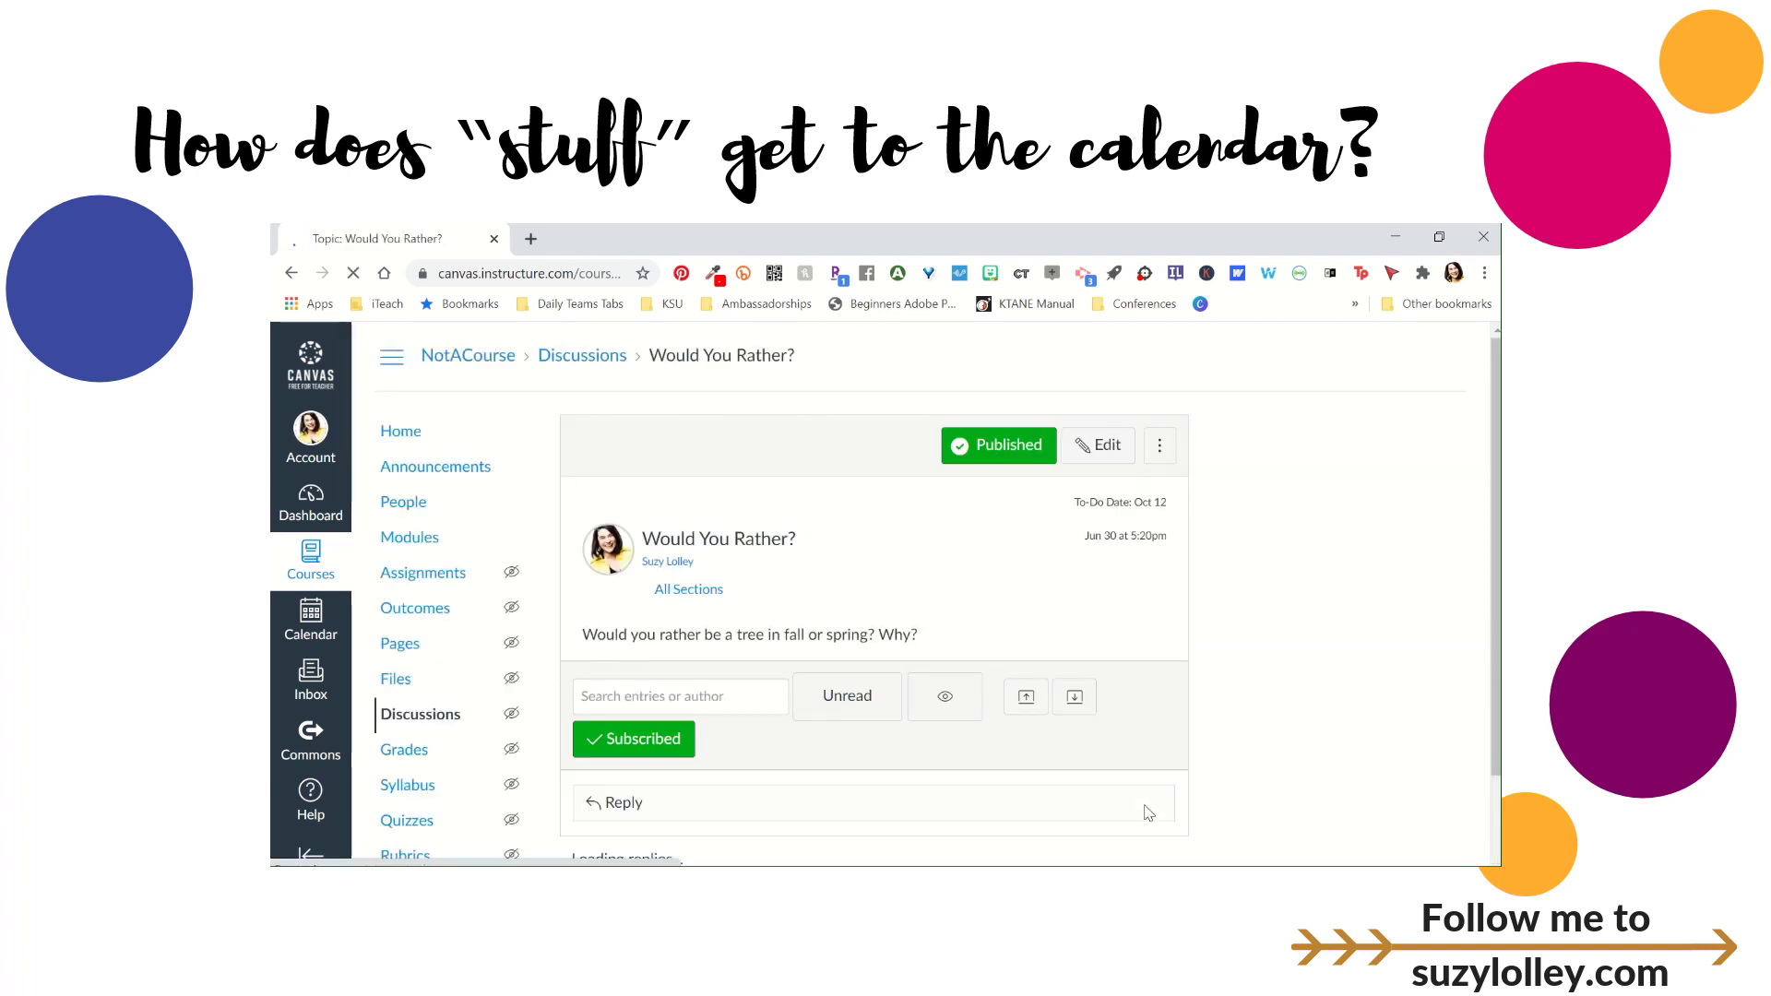
pyautogui.click(313, 627)
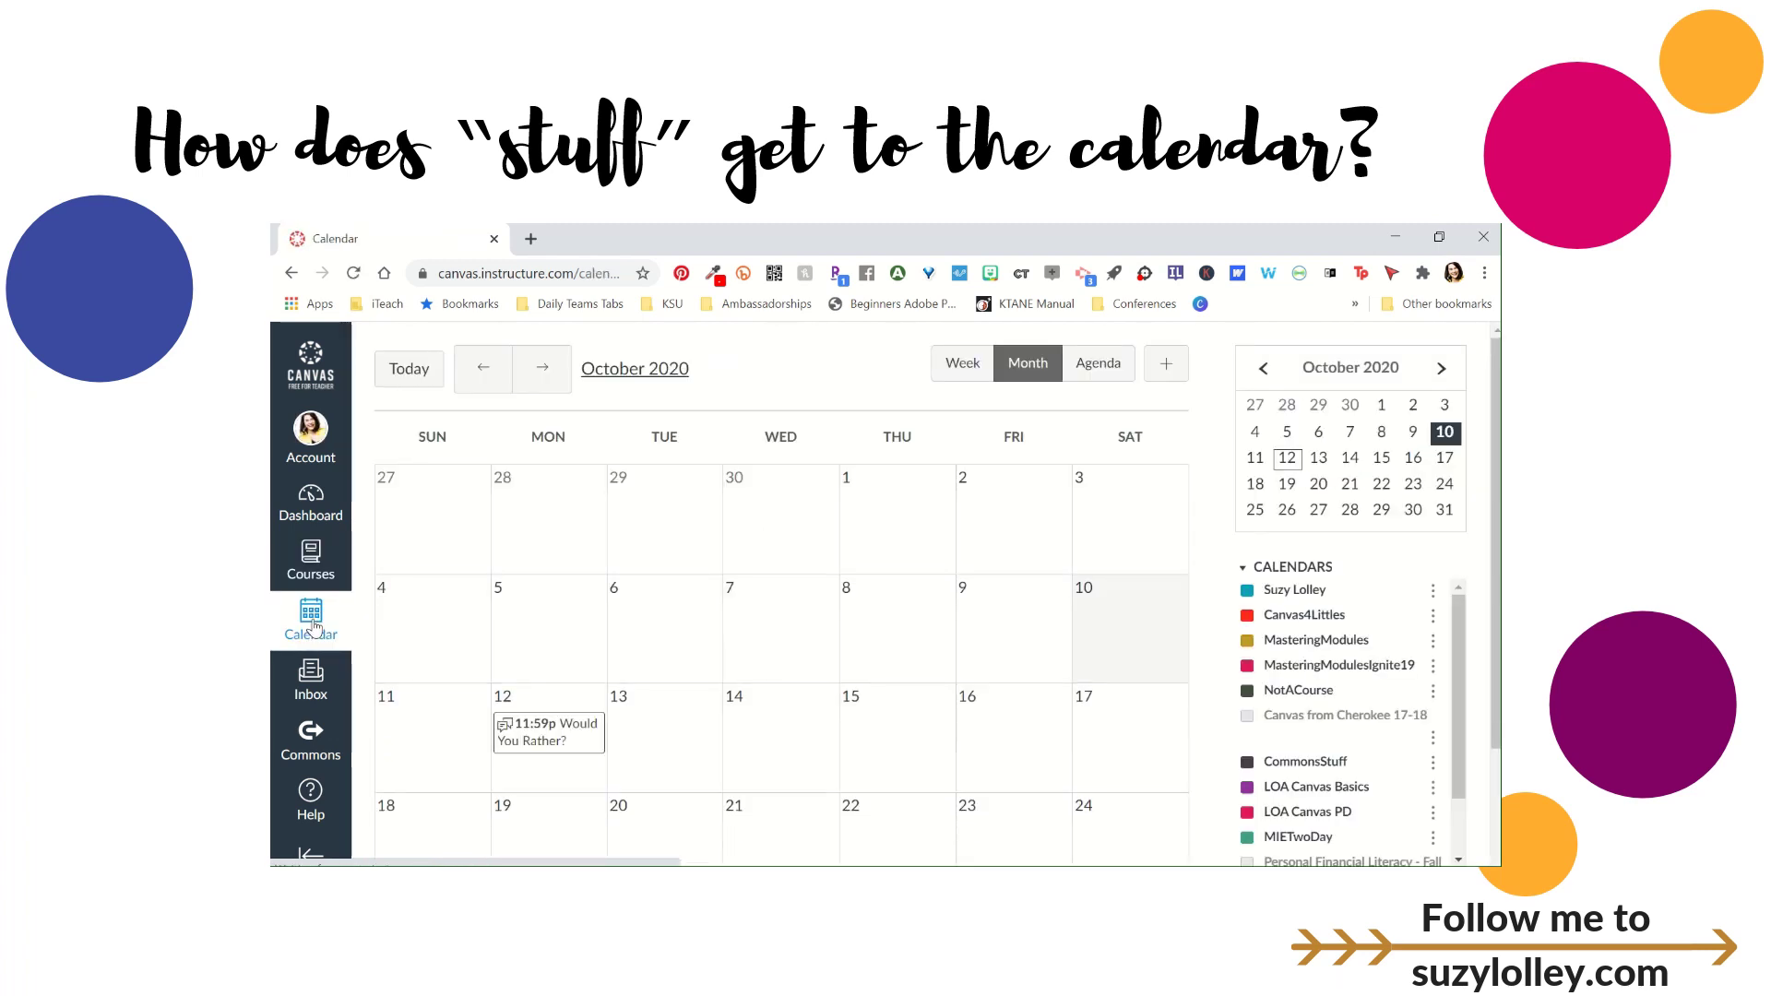
pyautogui.moveTo(543, 738)
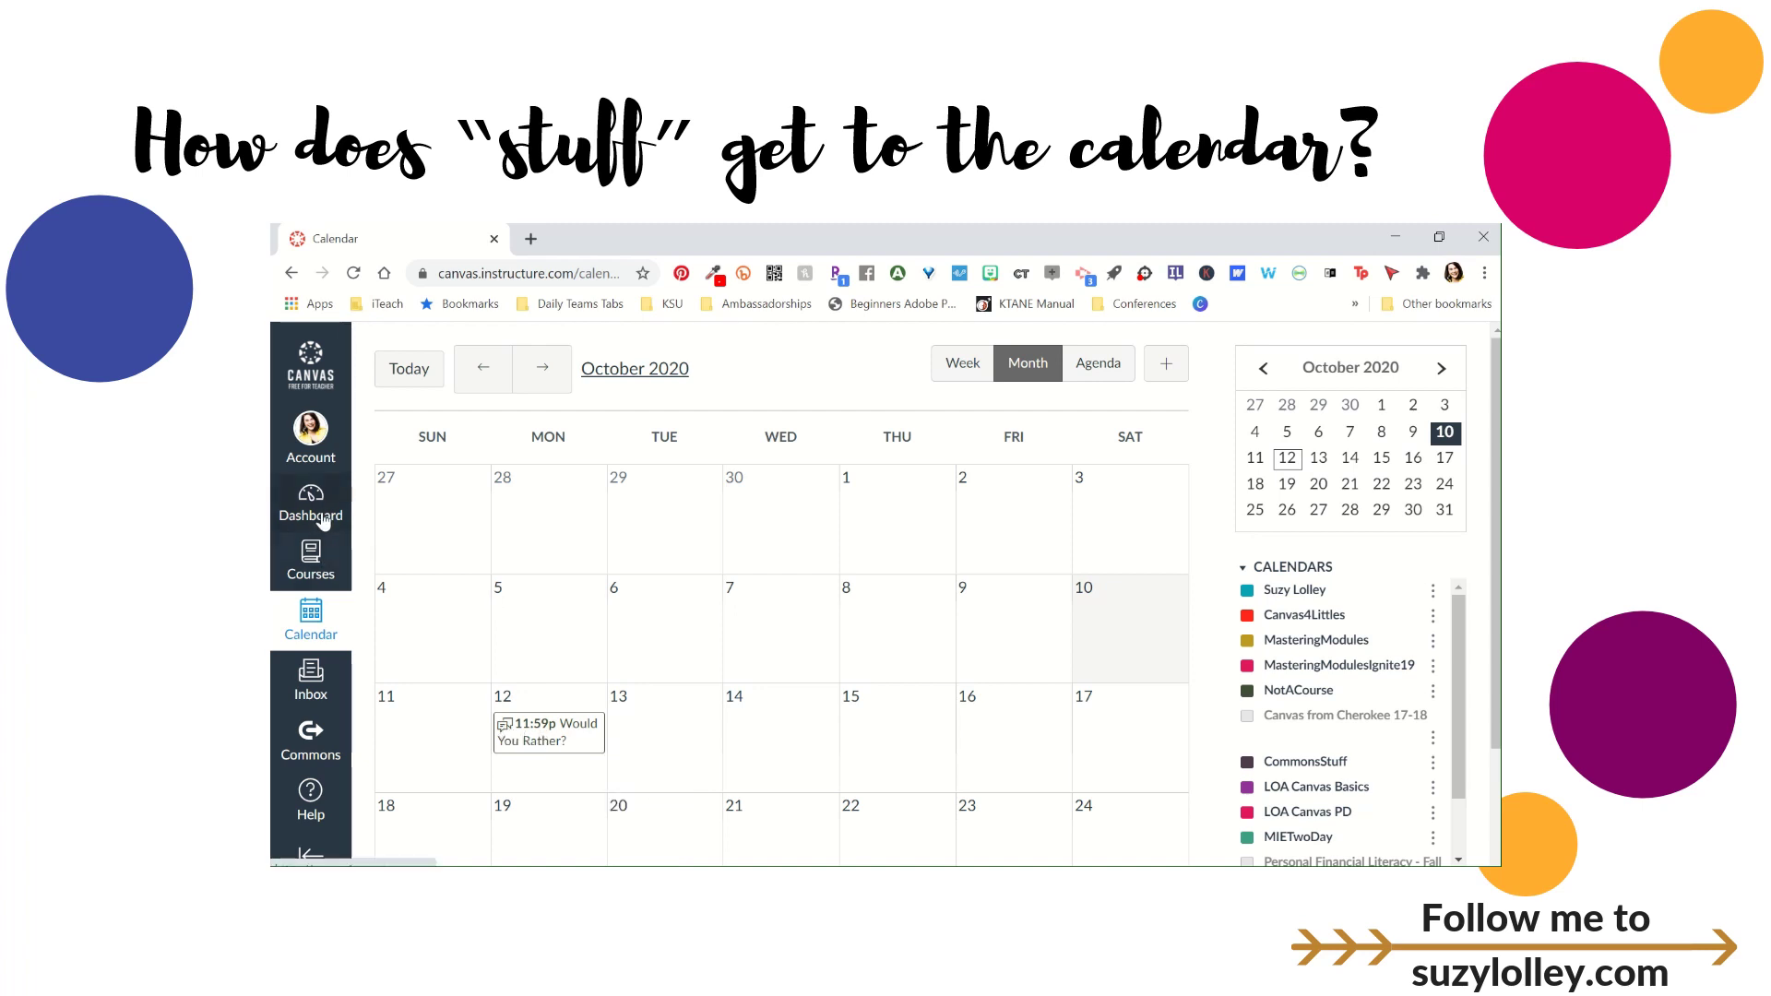
pyautogui.click(291, 274)
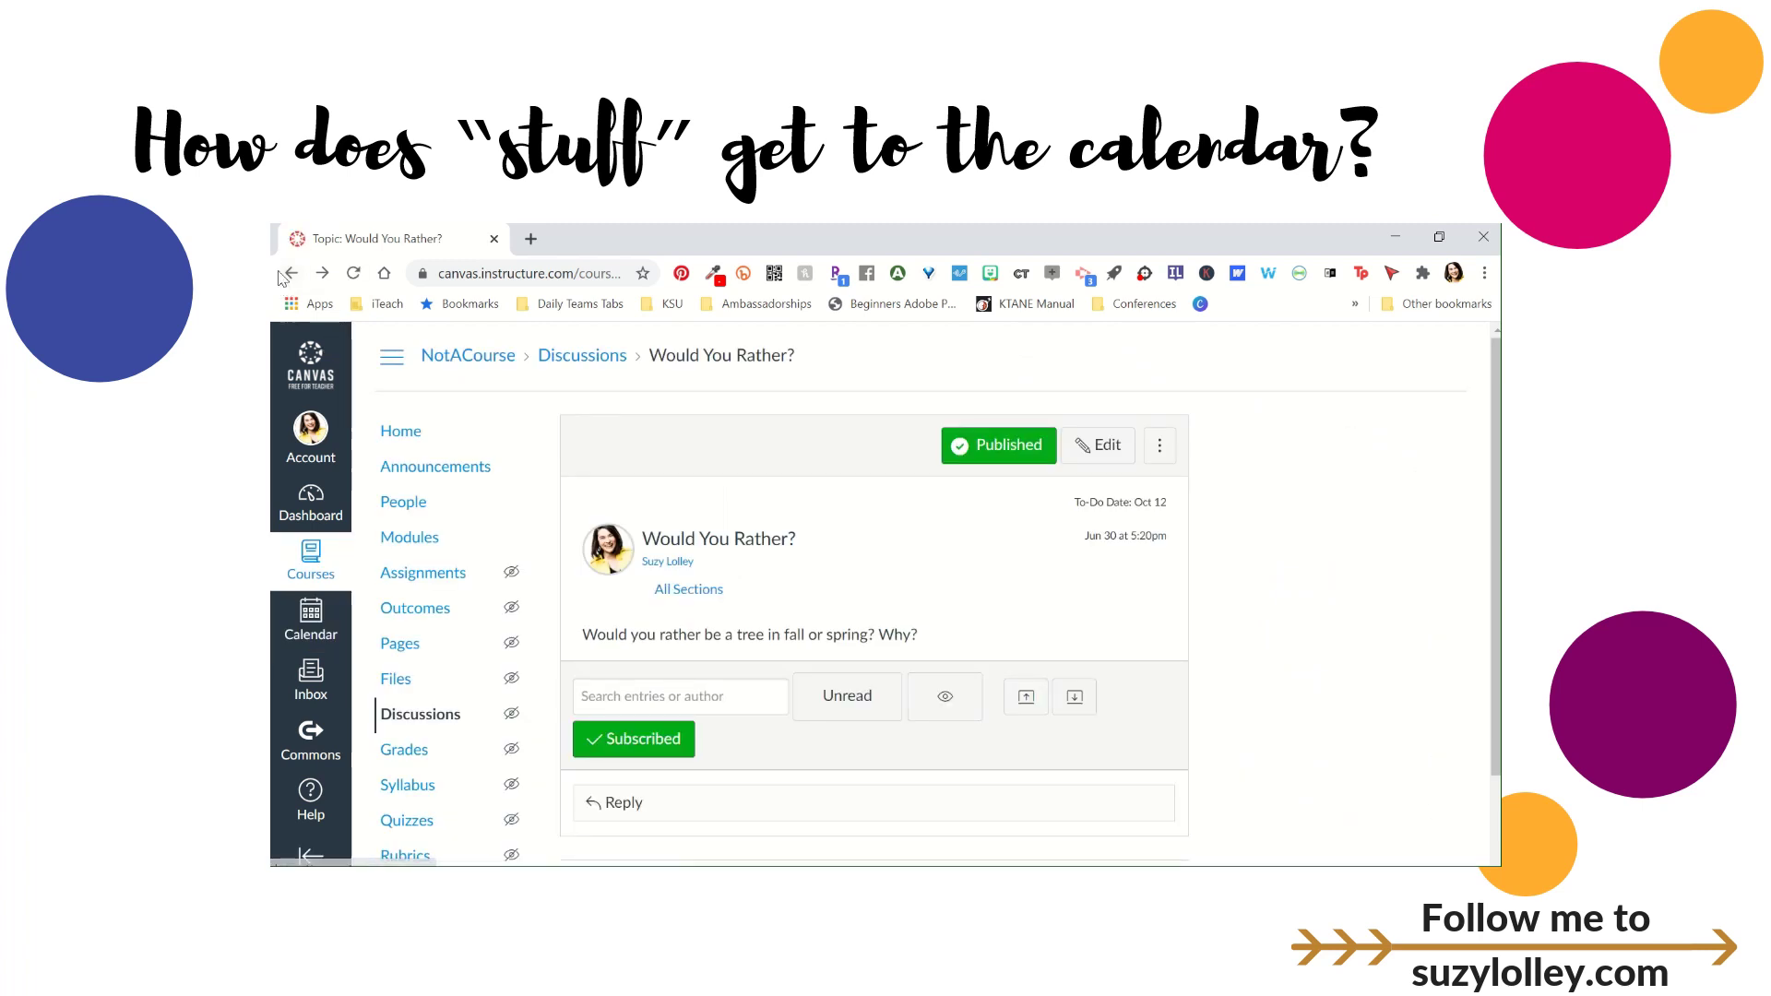
pyautogui.click(290, 273)
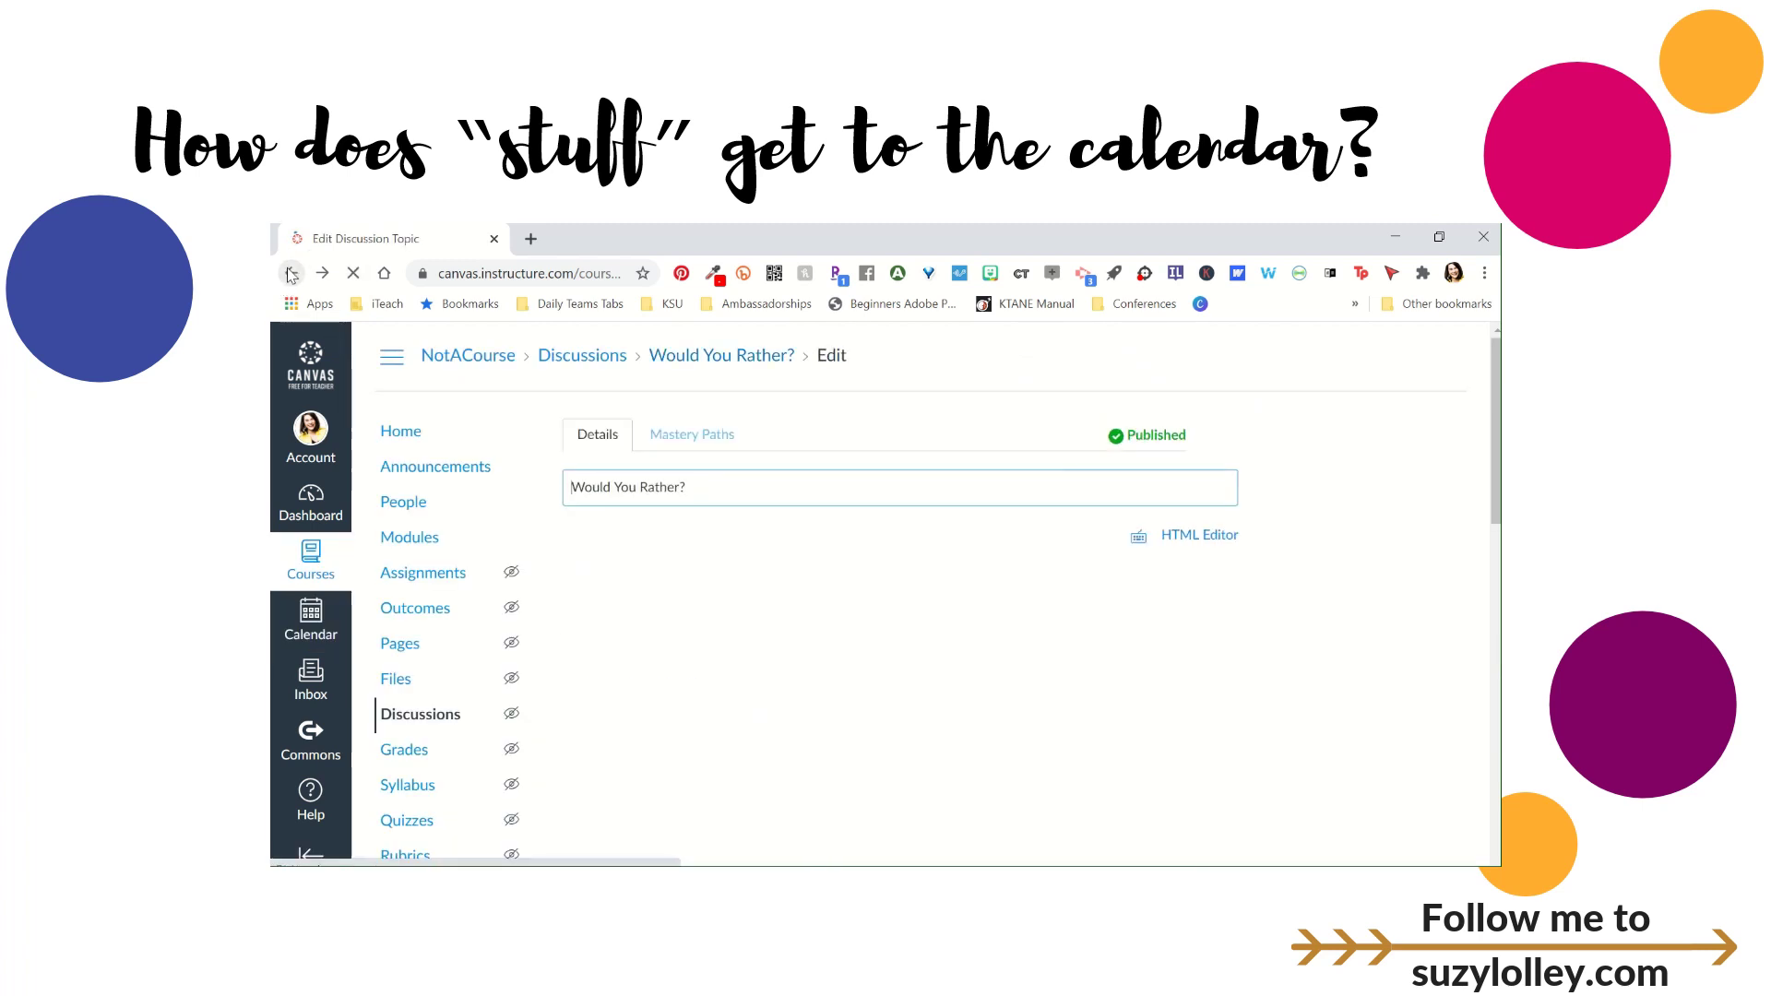
pyautogui.click(291, 273)
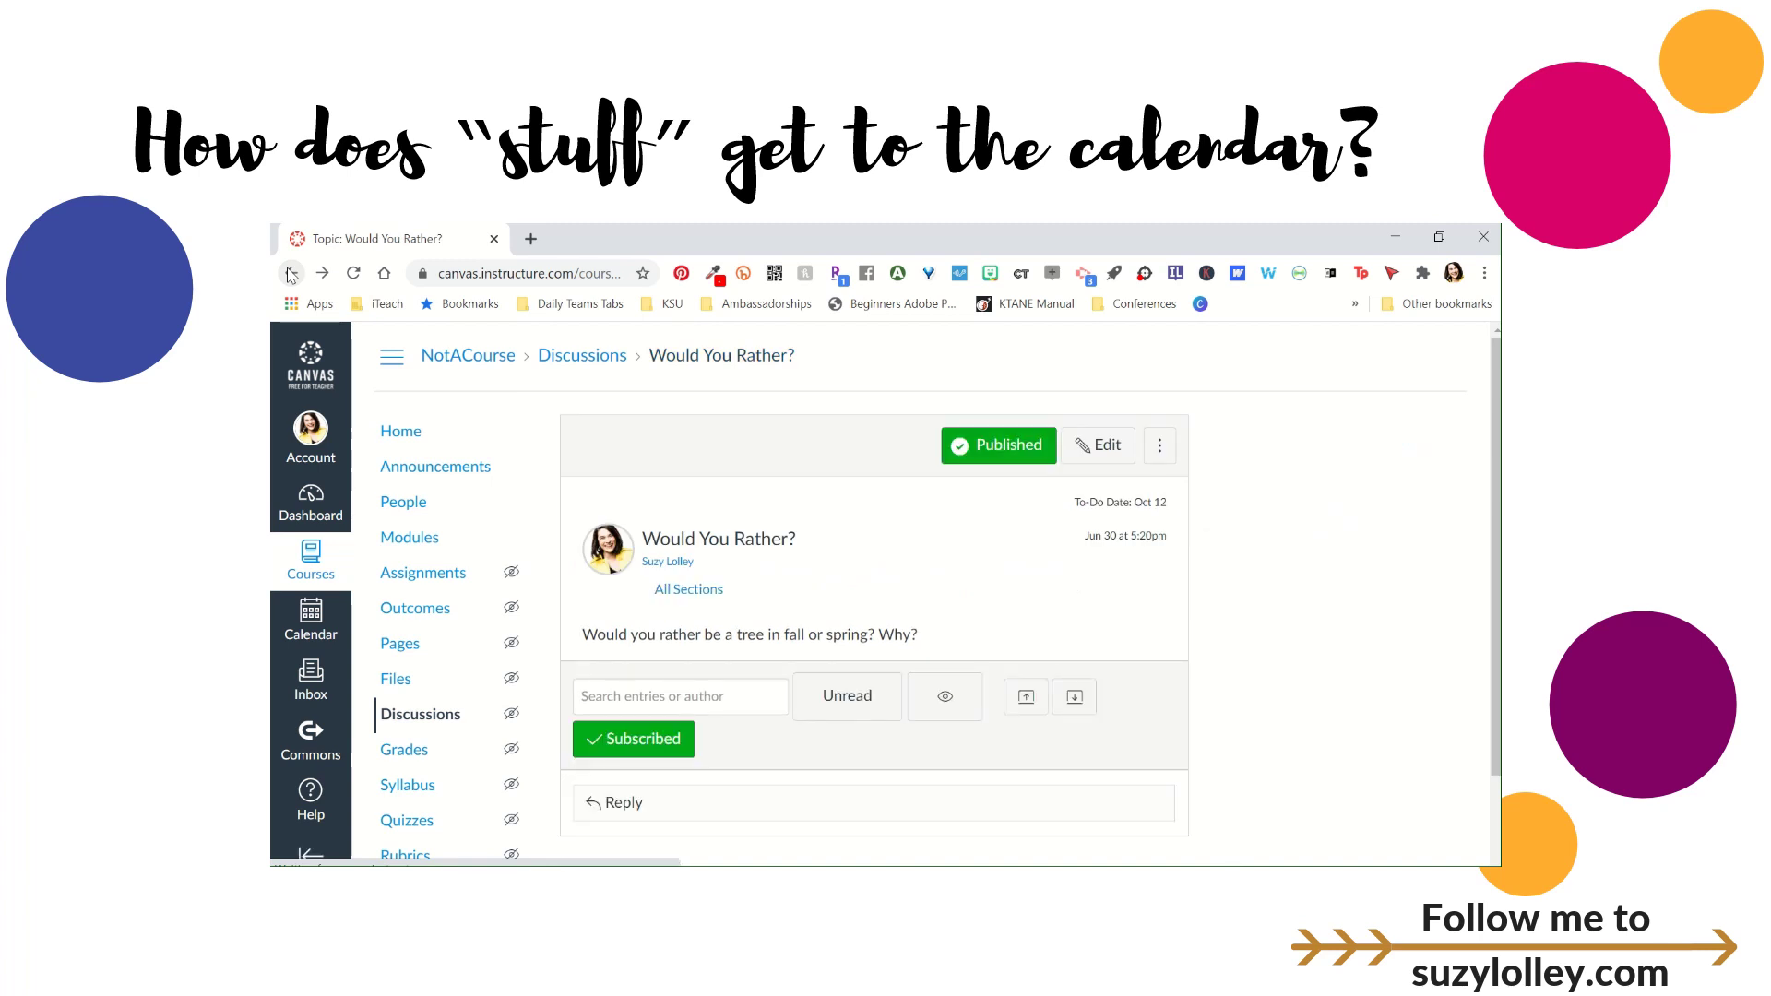
# - Open the Seesaw Activity assignment from the course modules and start editing it
pyautogui.click(291, 274)
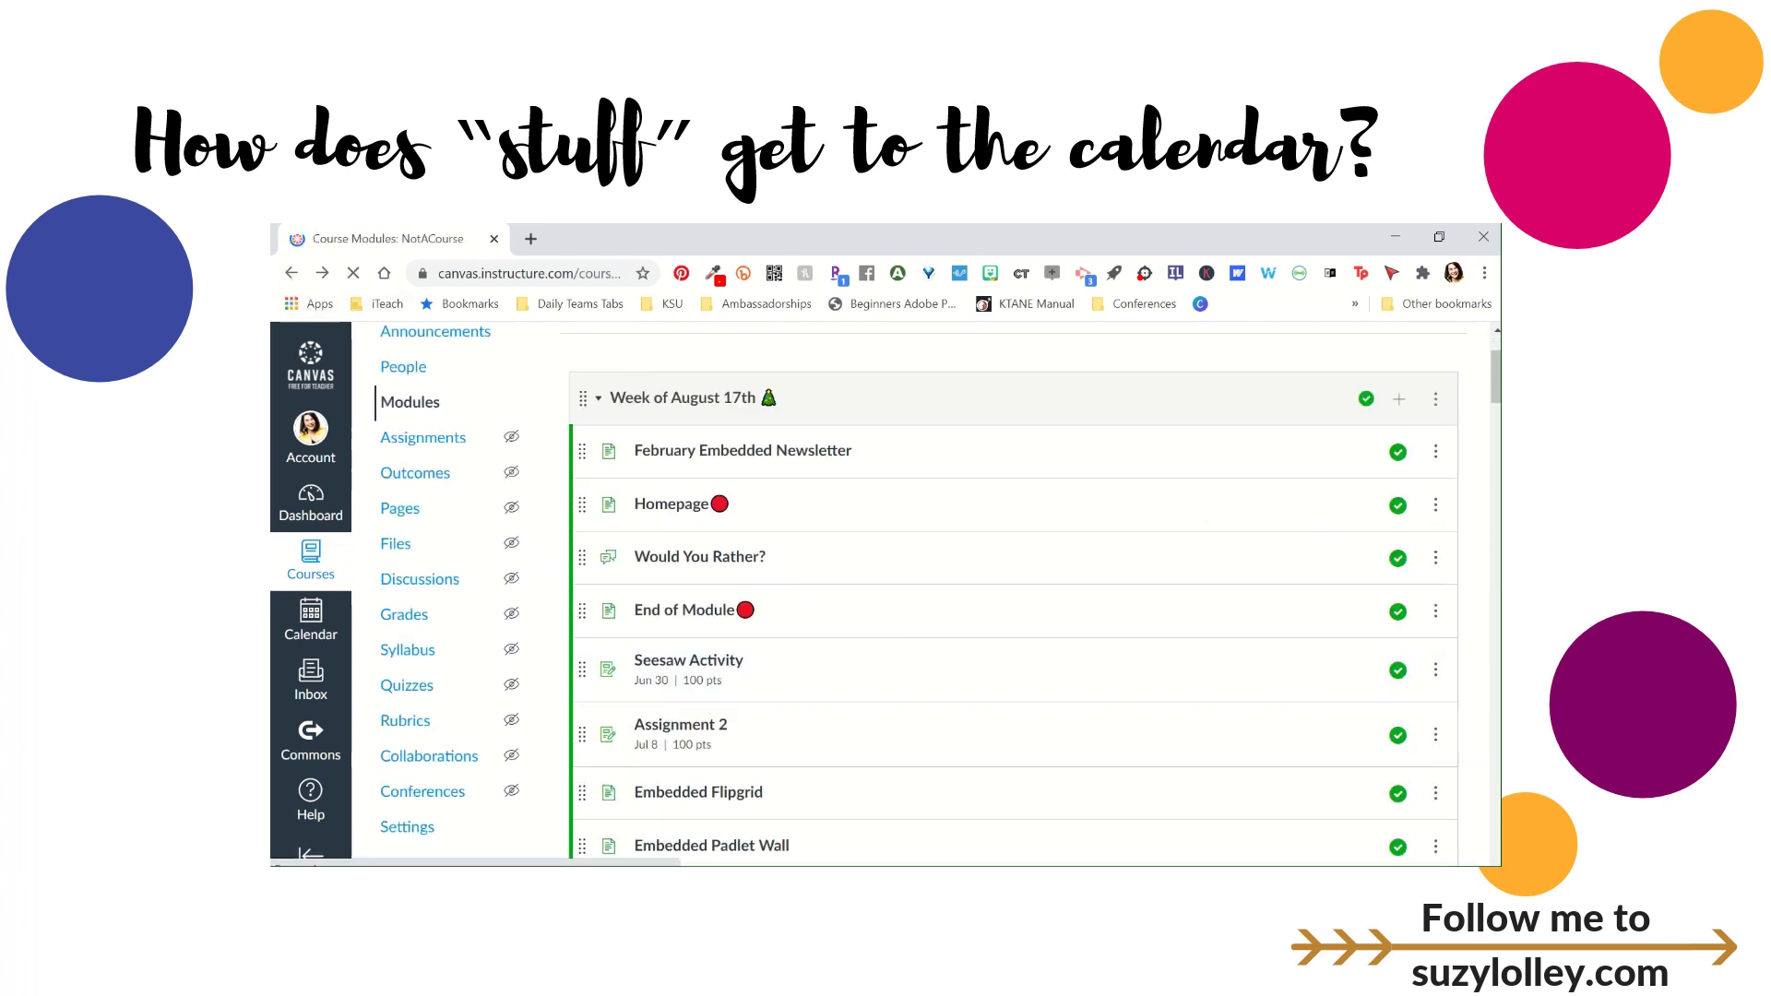
pyautogui.scroll(-2, 931, 529)
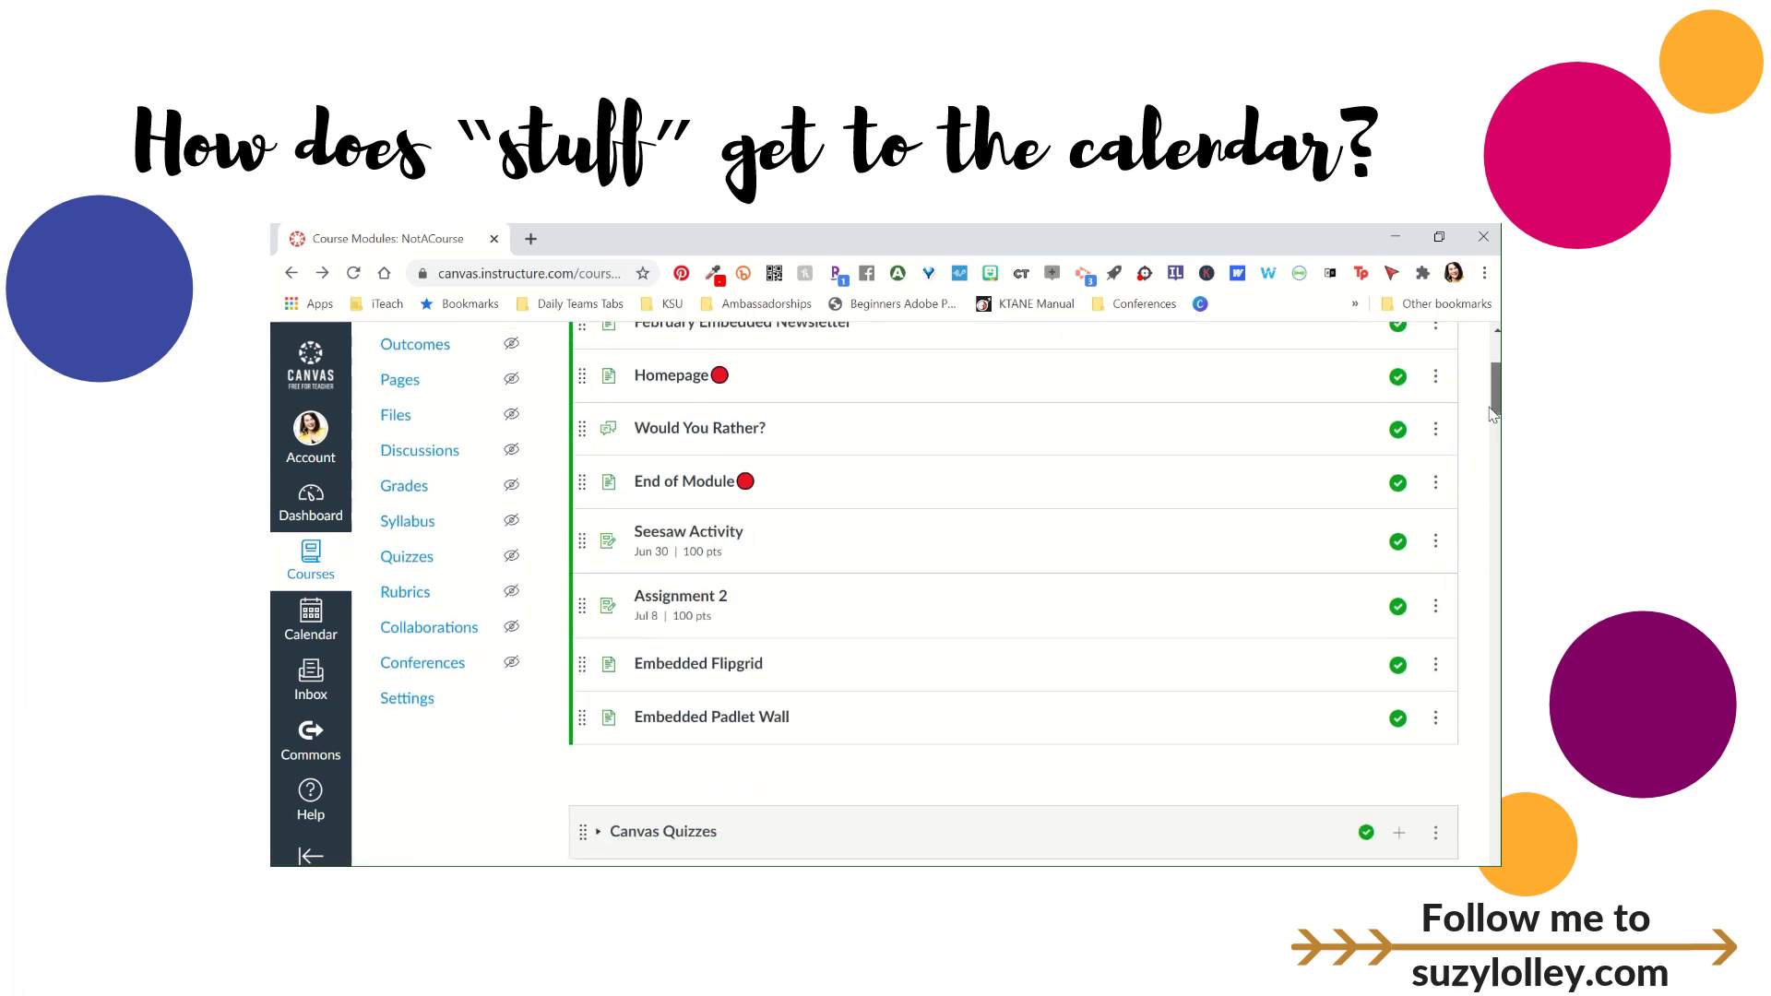
pyautogui.click(648, 540)
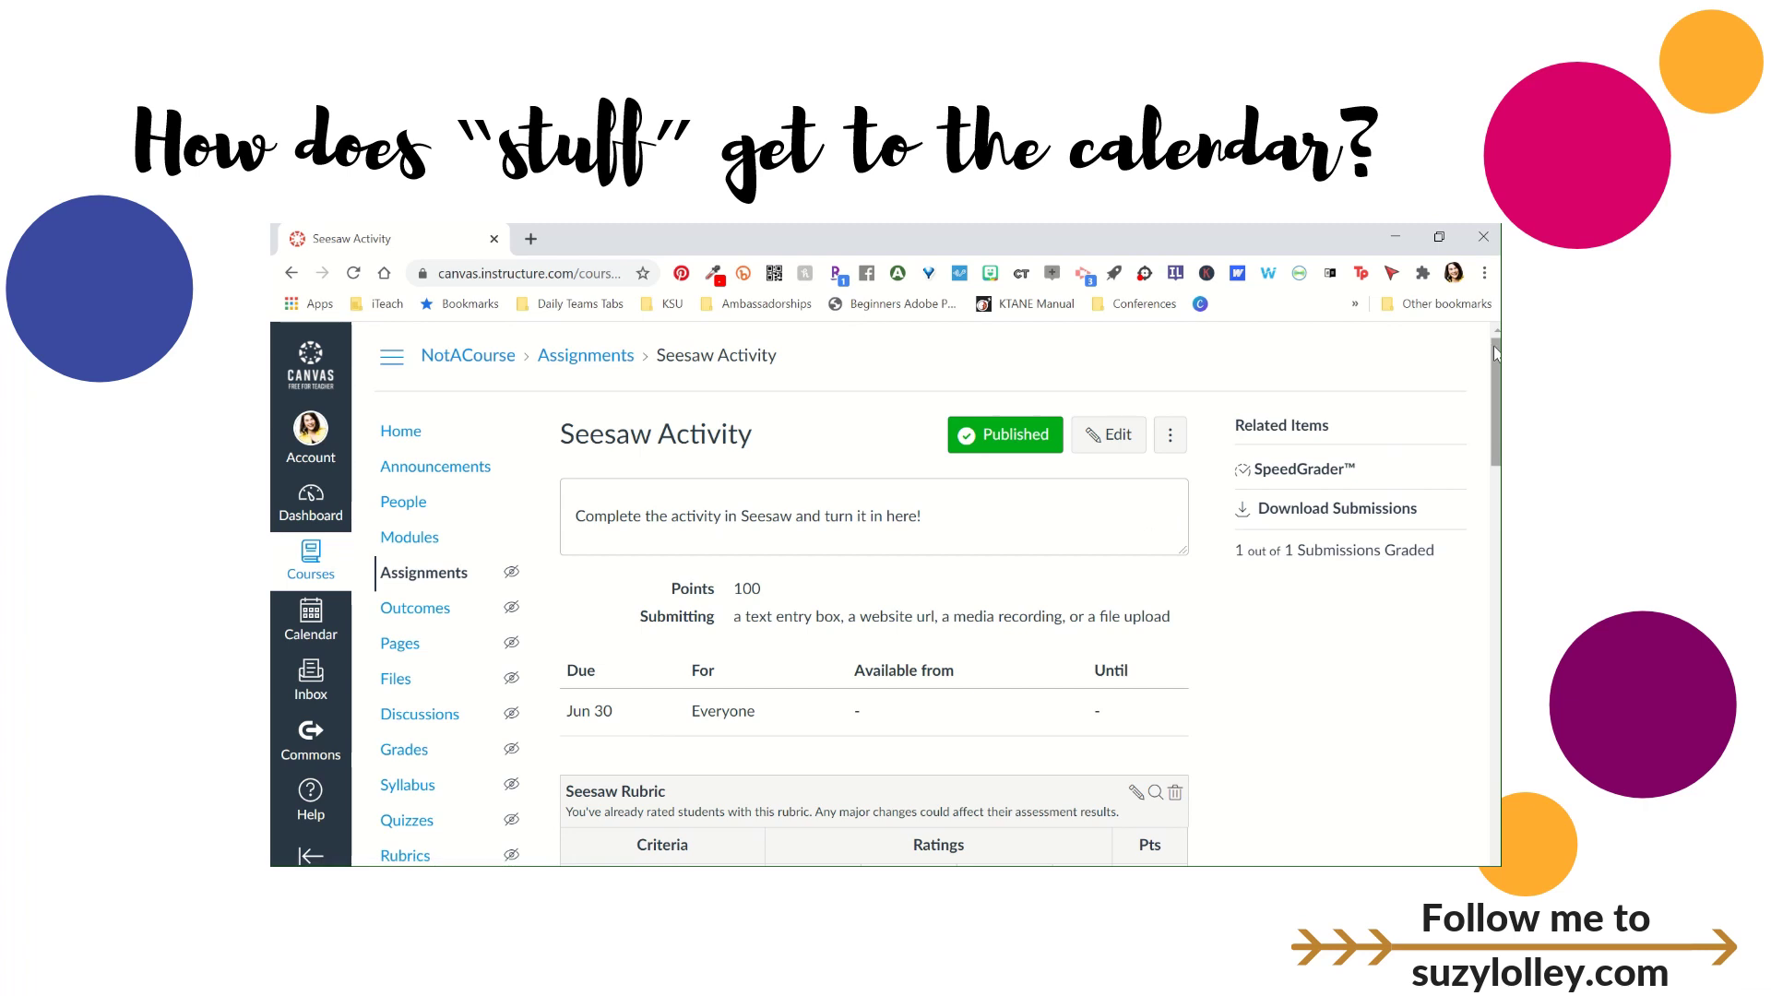
pyautogui.scroll(-1, 1203, 349)
pyautogui.click(1116, 408)
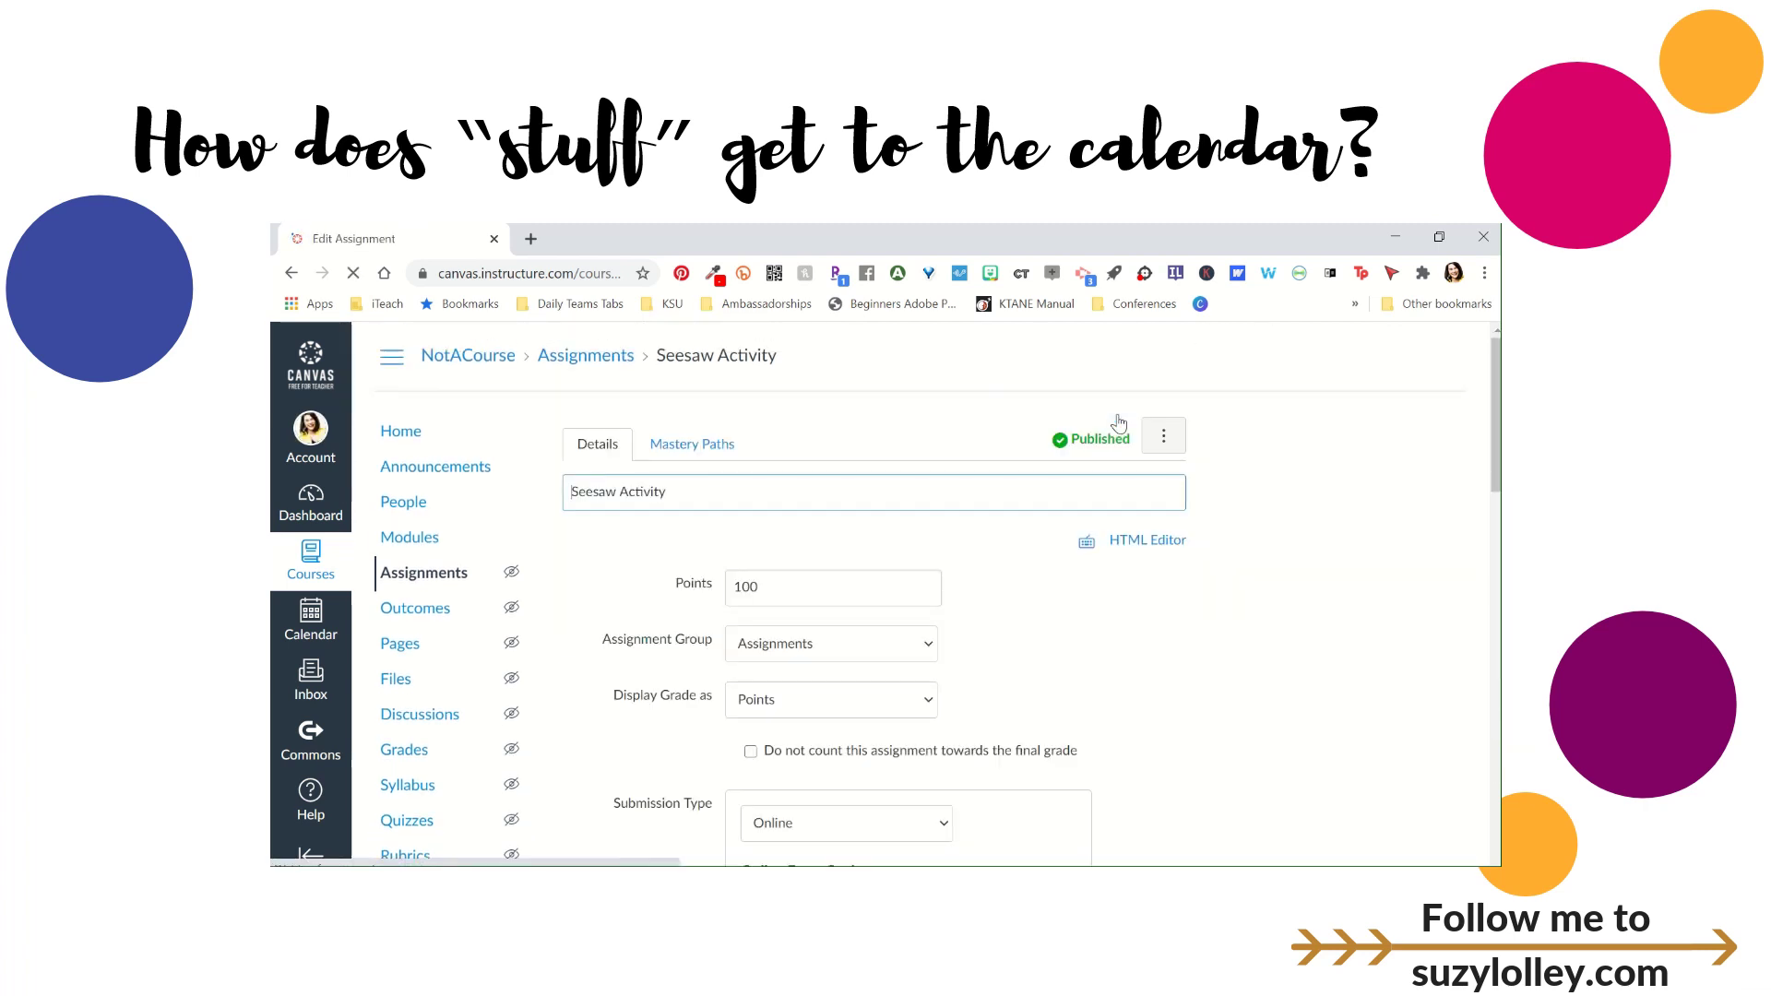
pyautogui.moveTo(1496, 361); pyautogui.dragTo(1462, 544)
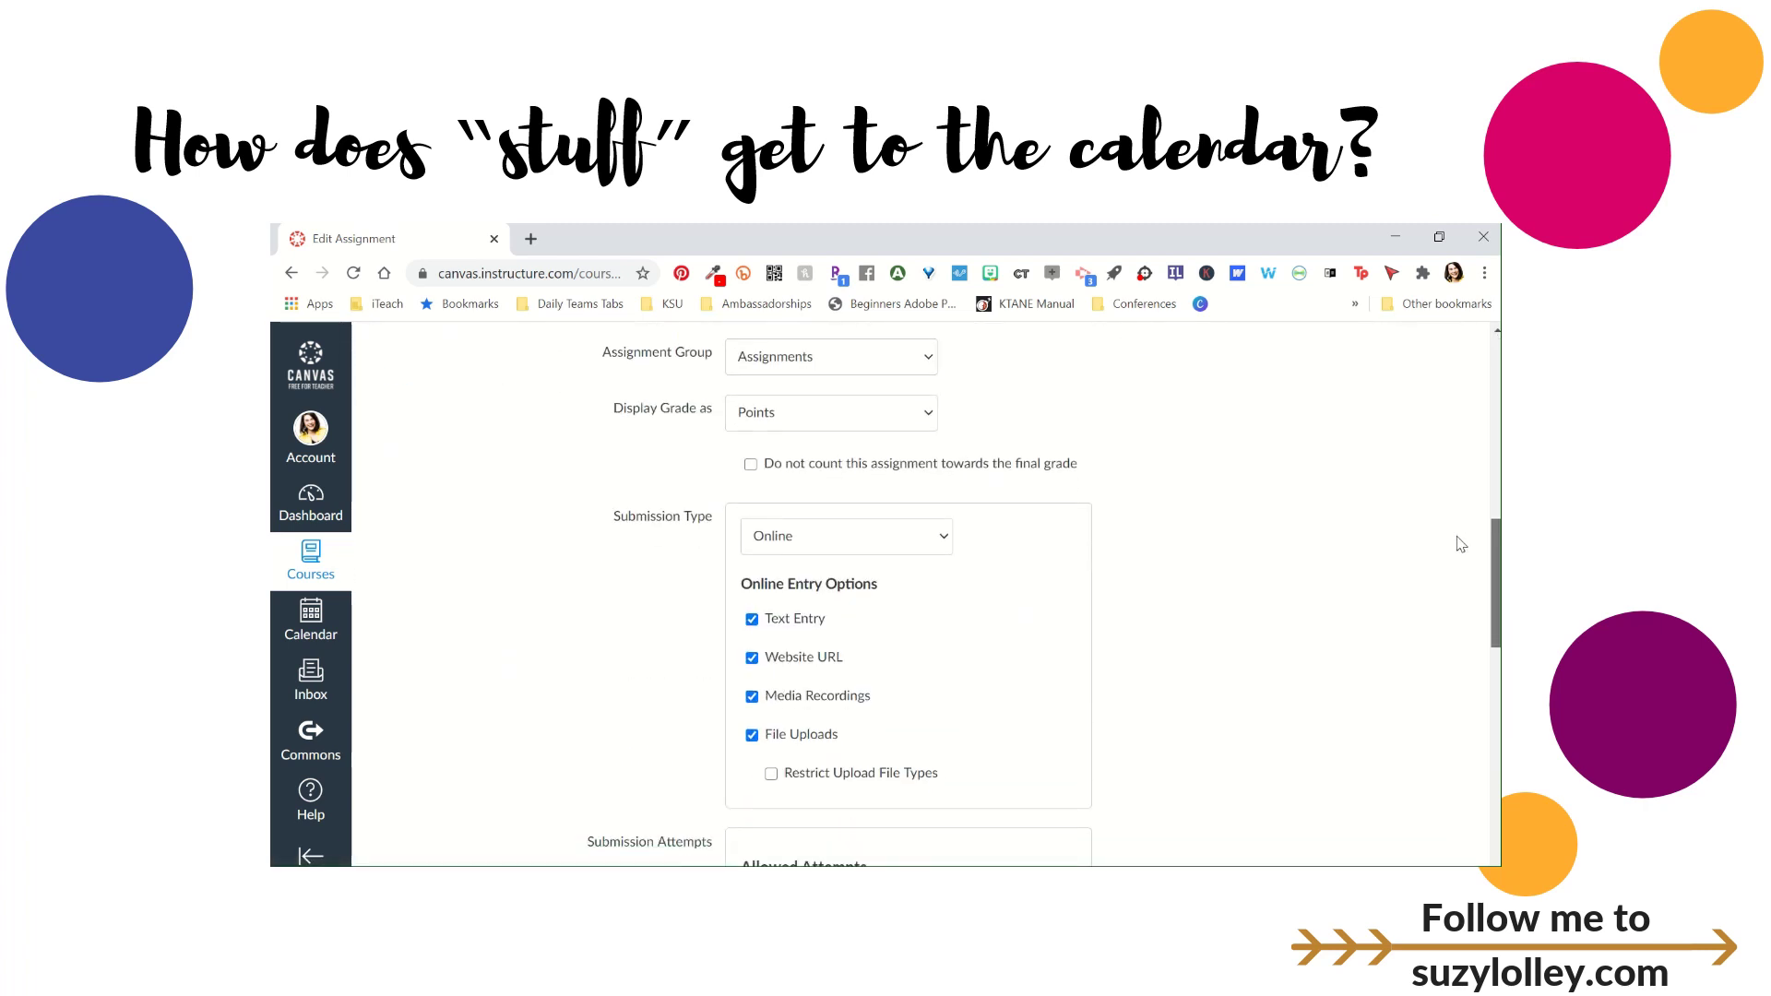
pyautogui.scroll(1, 1461, 544)
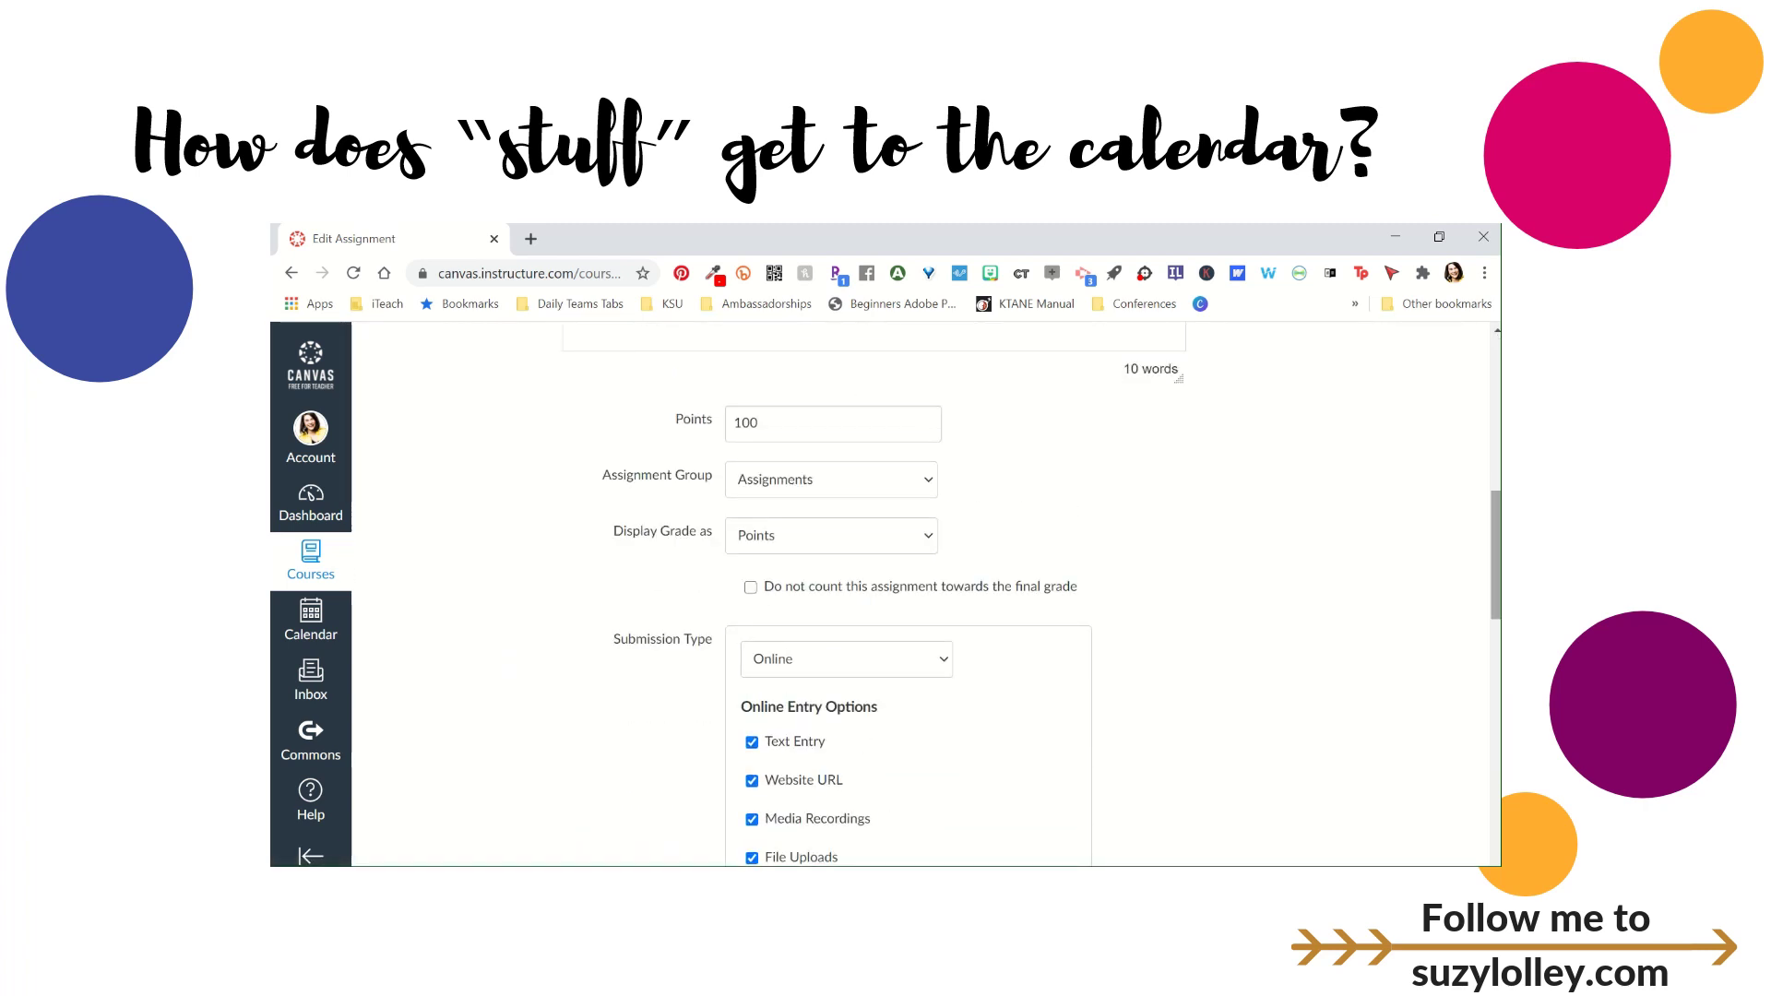
pyautogui.moveTo(1488, 542); pyautogui.dragTo(1487, 786)
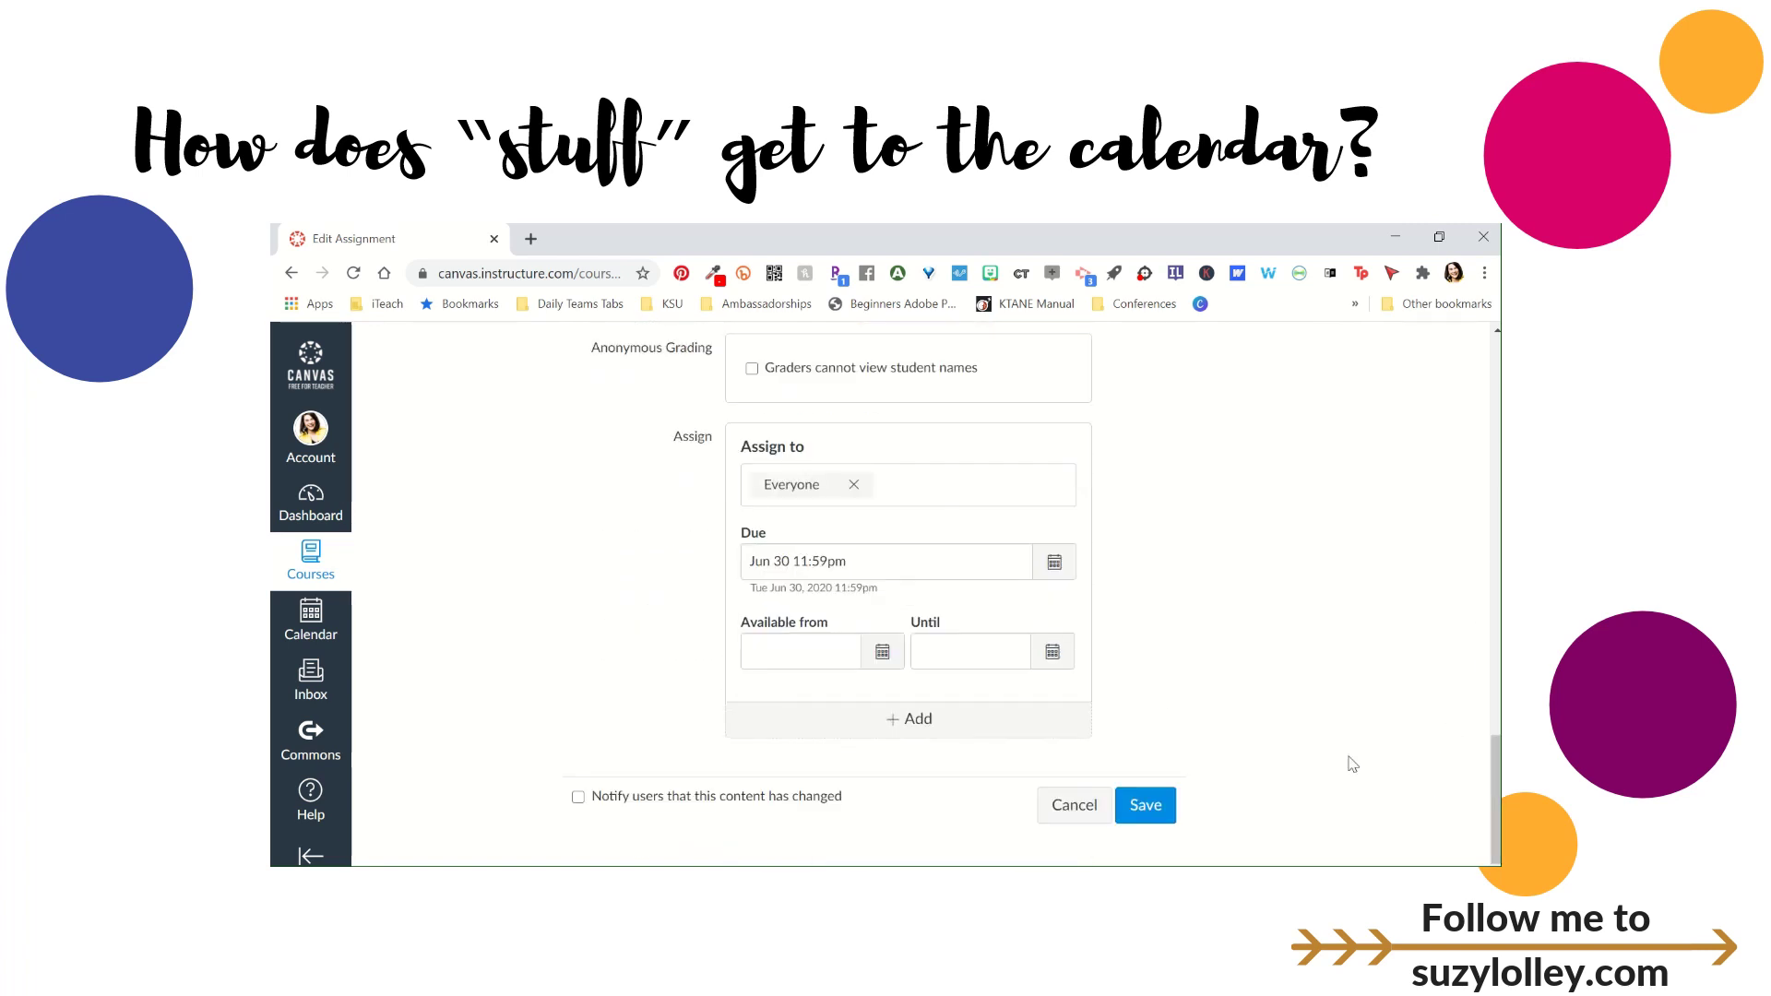
# - Change the assignment due date from Jun 30 to Oct 13, 2020, and save
pyautogui.click(1061, 565)
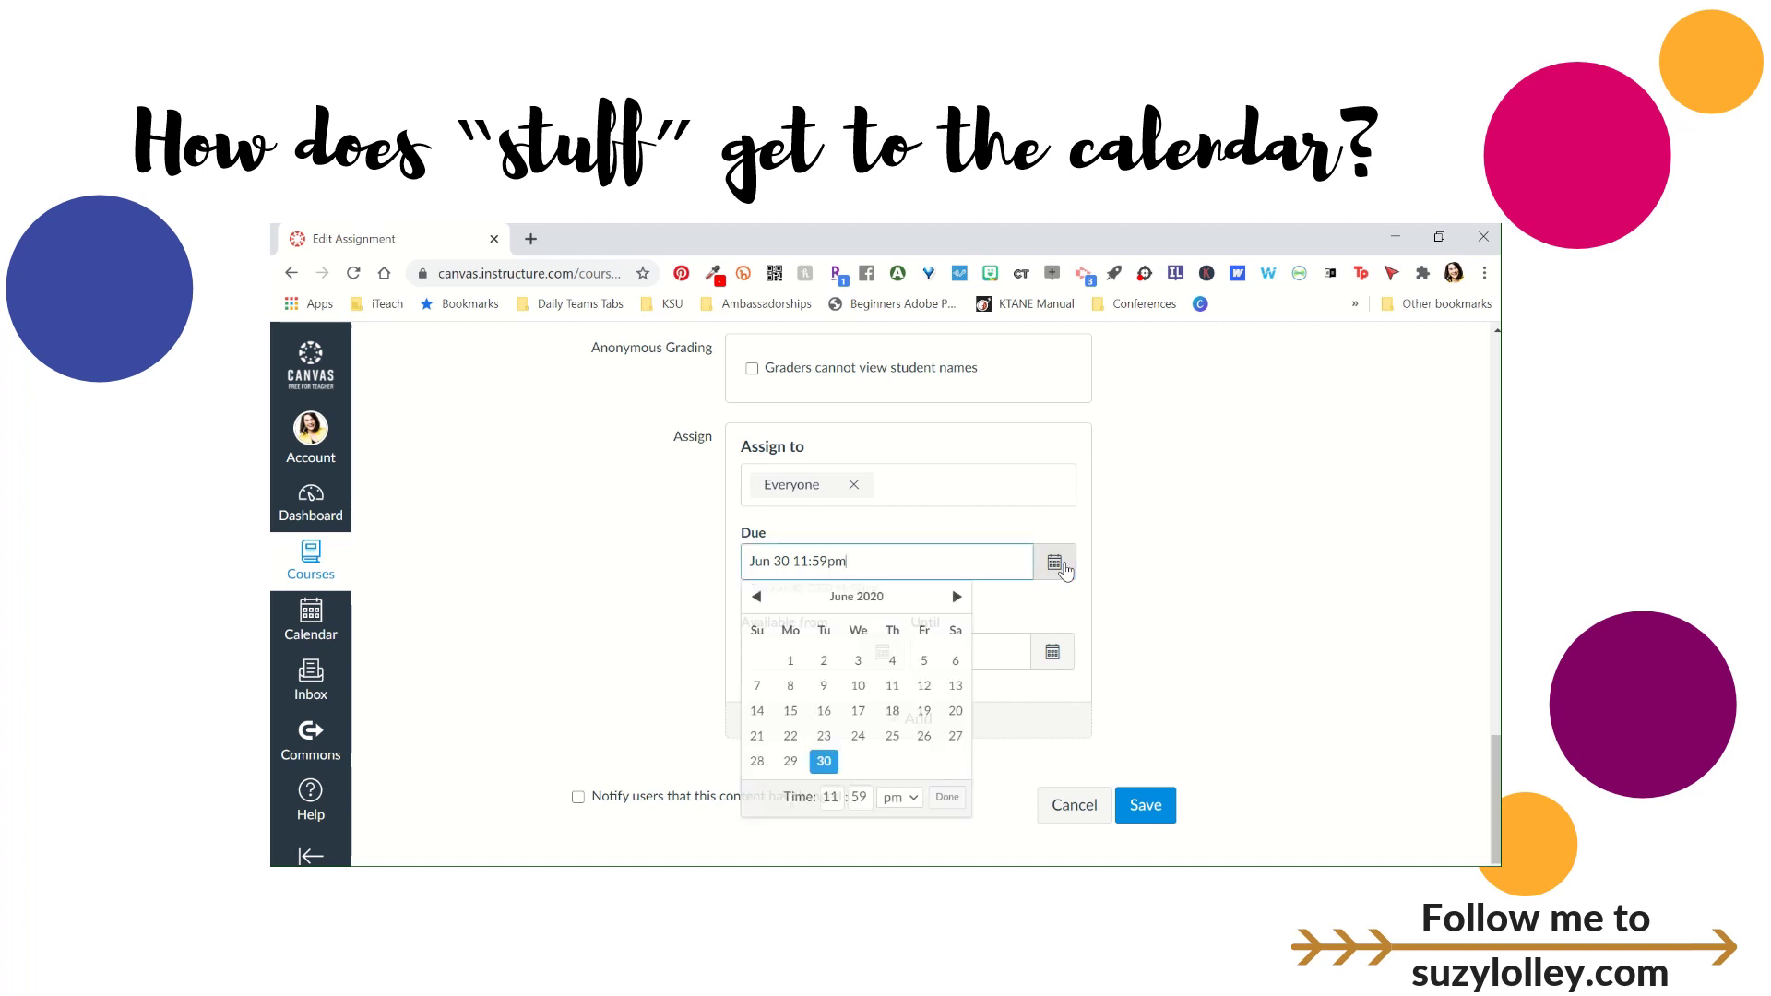
pyautogui.click(956, 598)
pyautogui.click(957, 598)
pyautogui.click(956, 597)
pyautogui.click(956, 598)
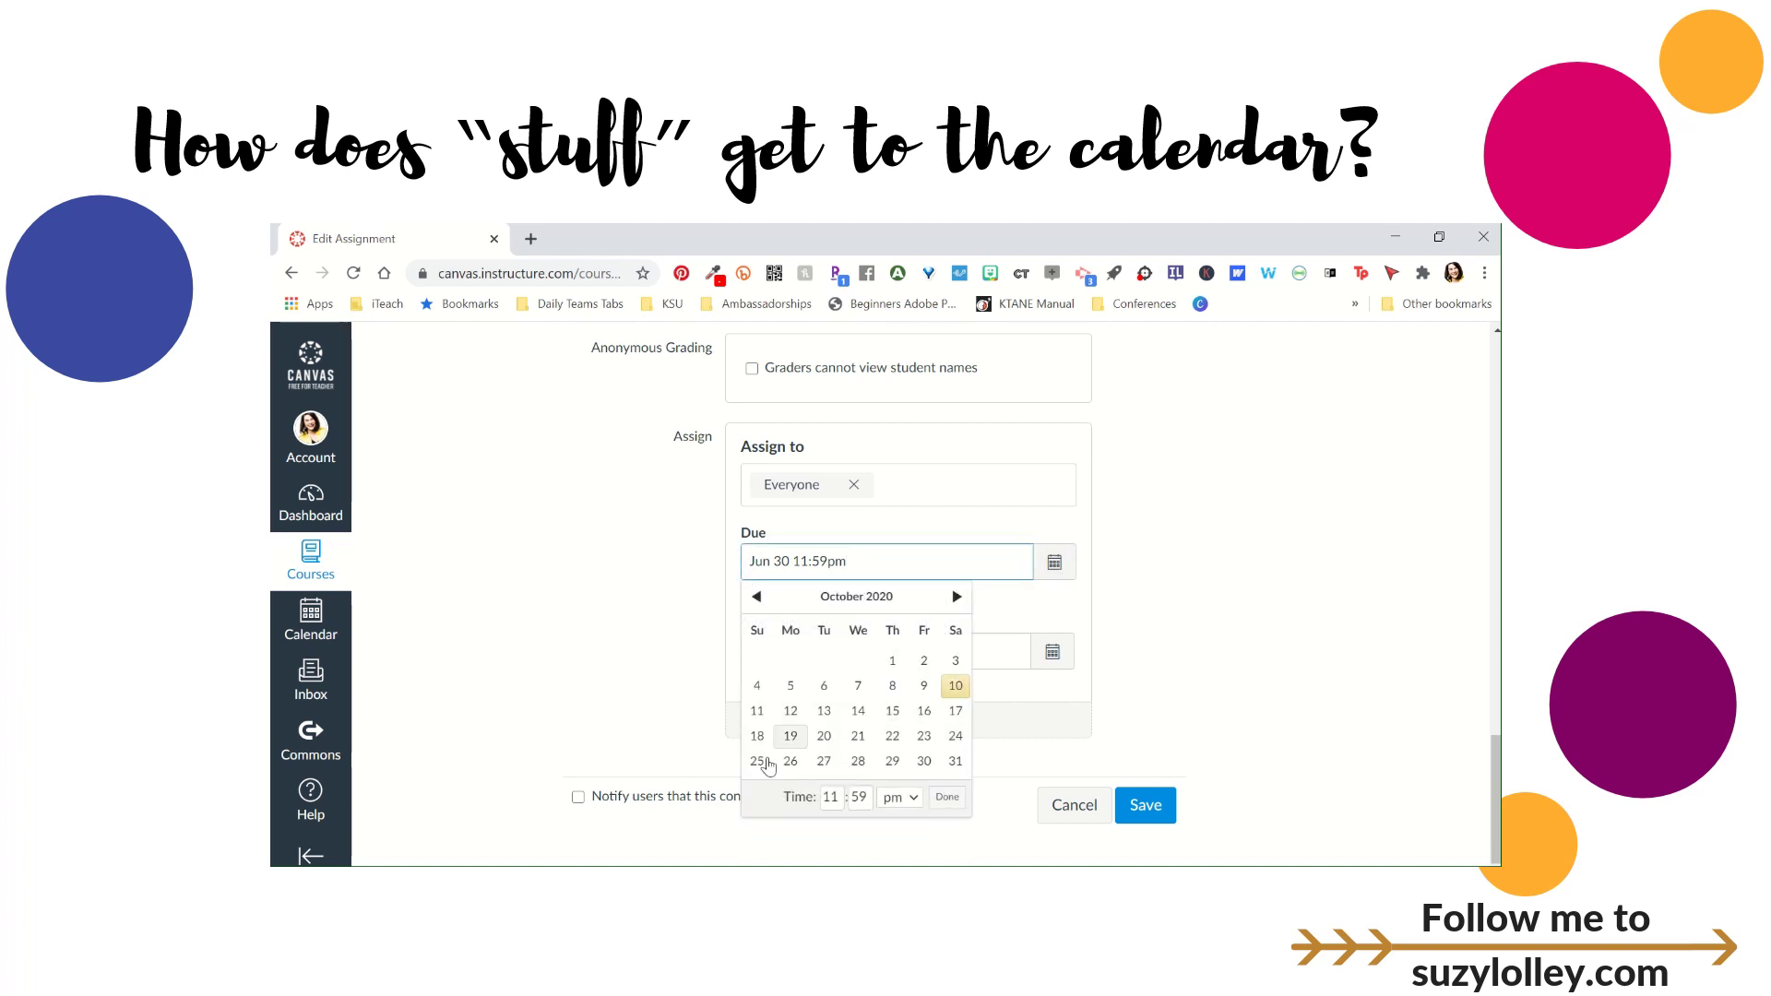
pyautogui.click(824, 711)
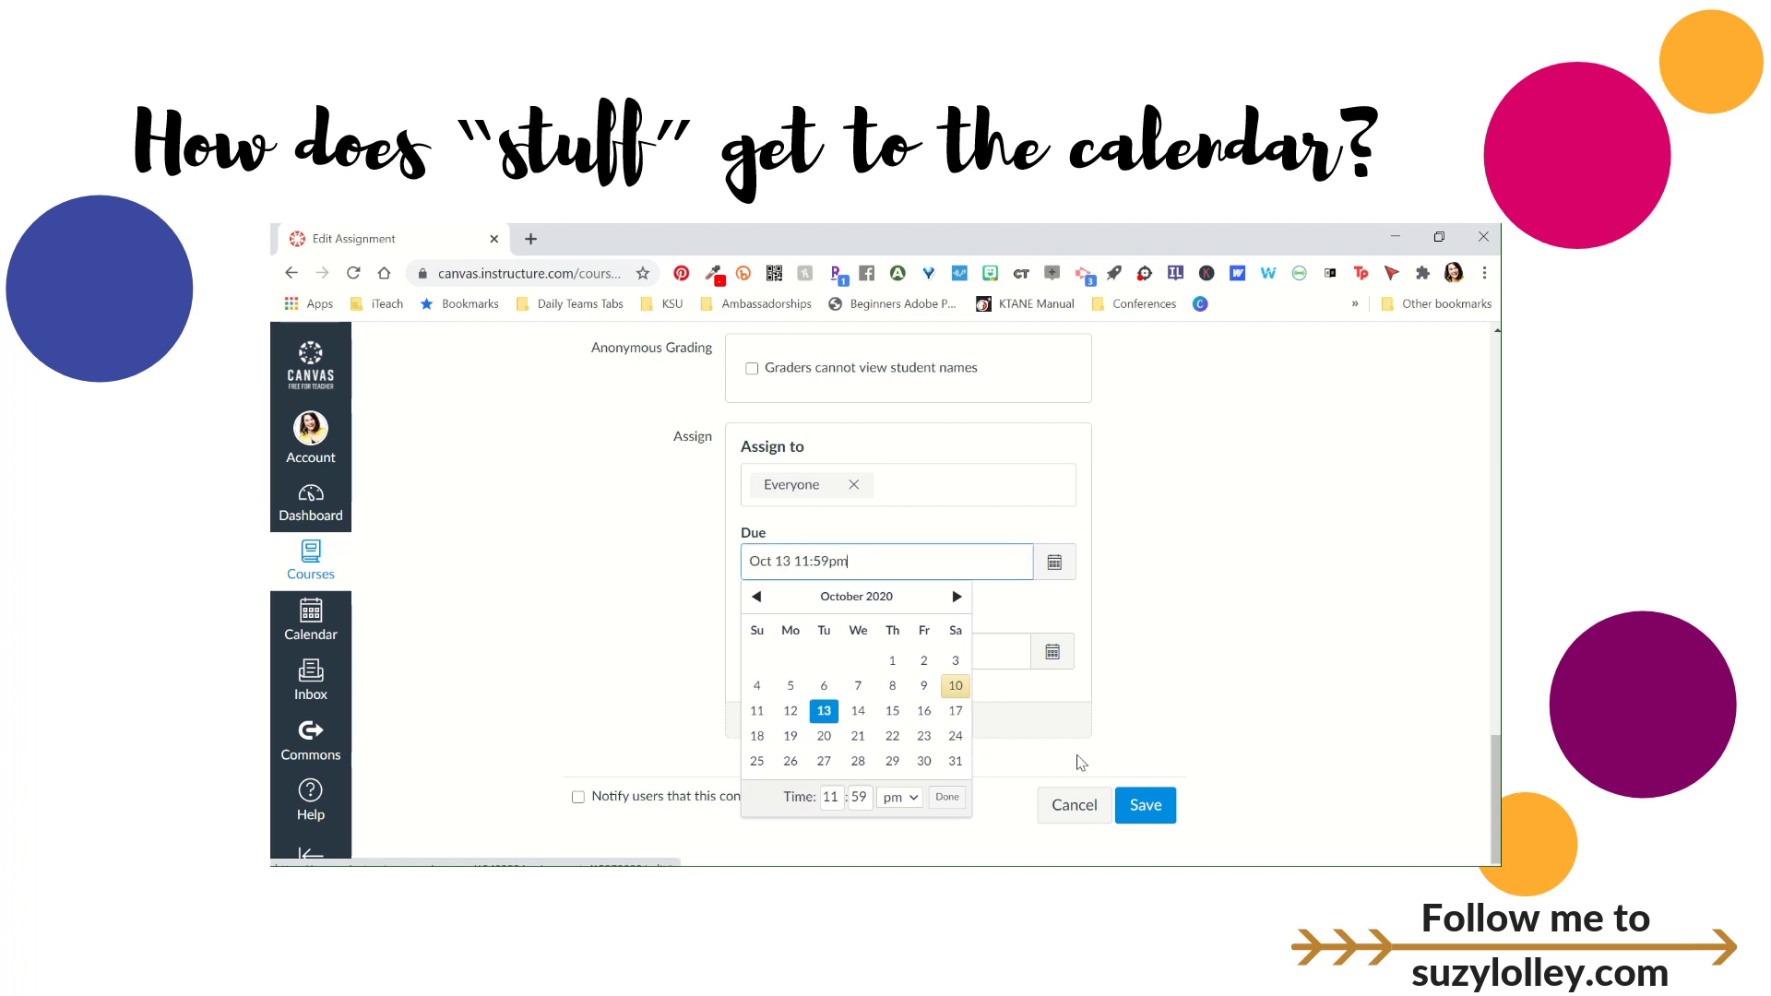
pyautogui.click(1143, 820)
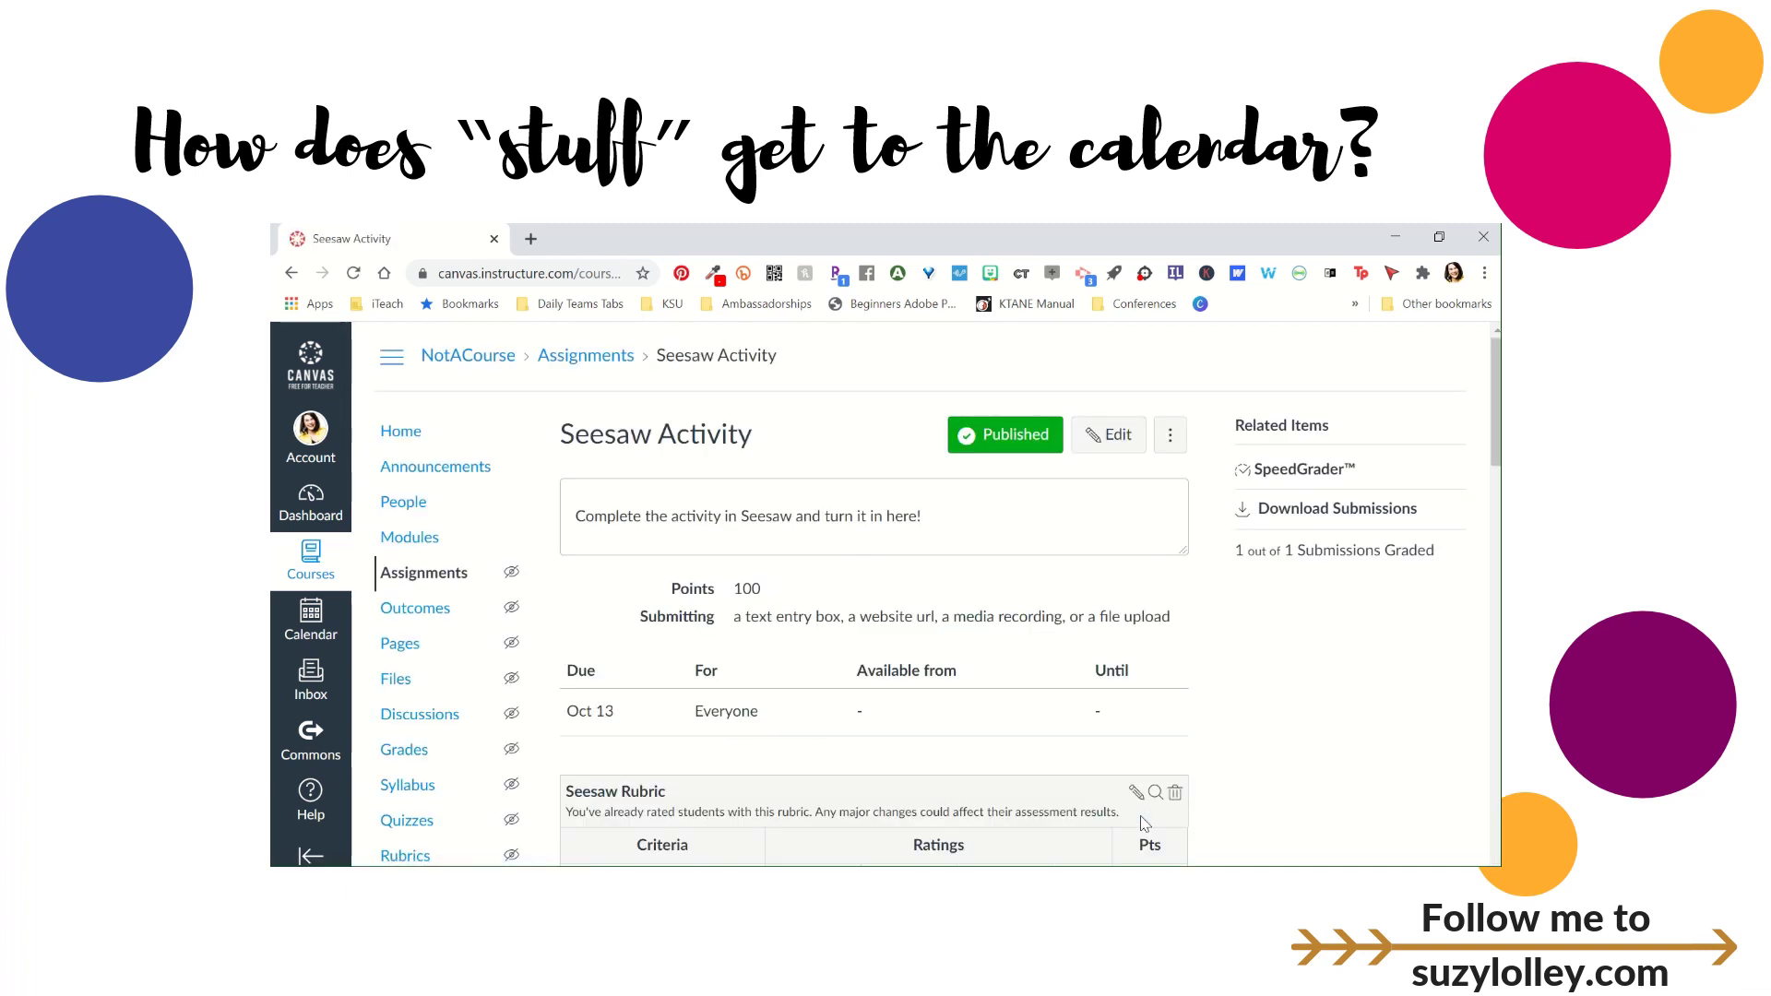
# - Go to the NotACourse Pages section and list all course pages
pyautogui.moveTo(1498, 434); pyautogui.dragTo(1497, 441)
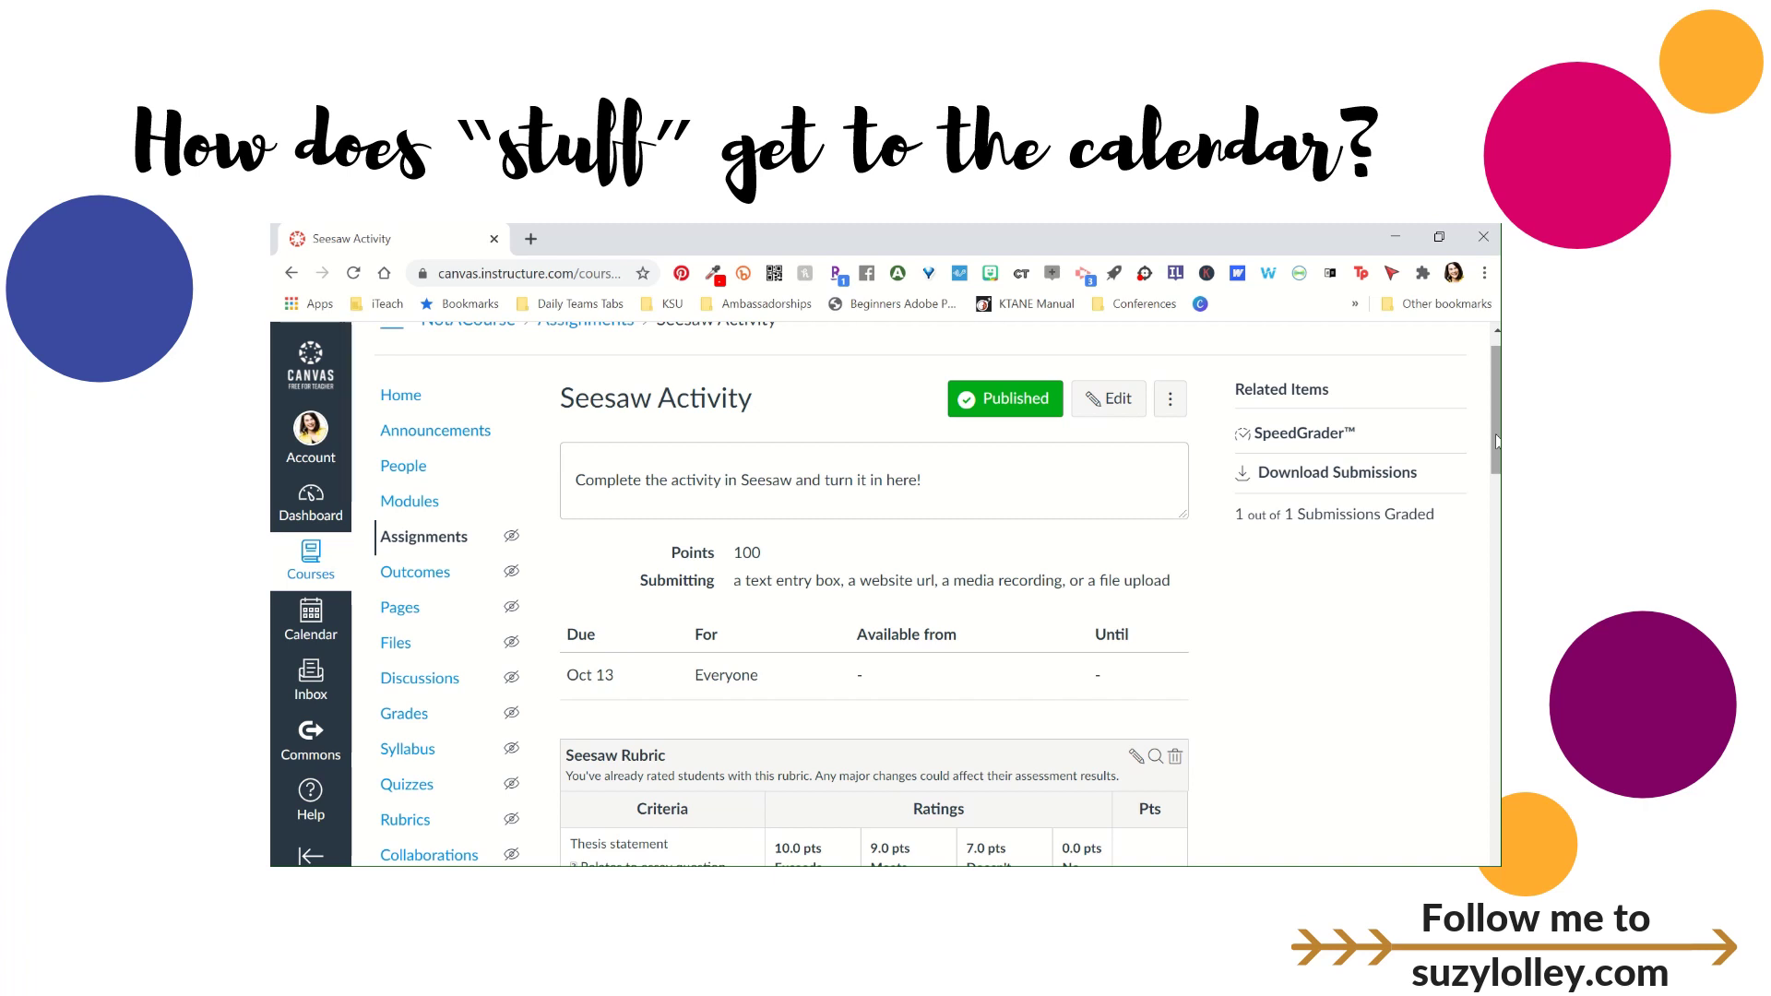
pyautogui.click(427, 616)
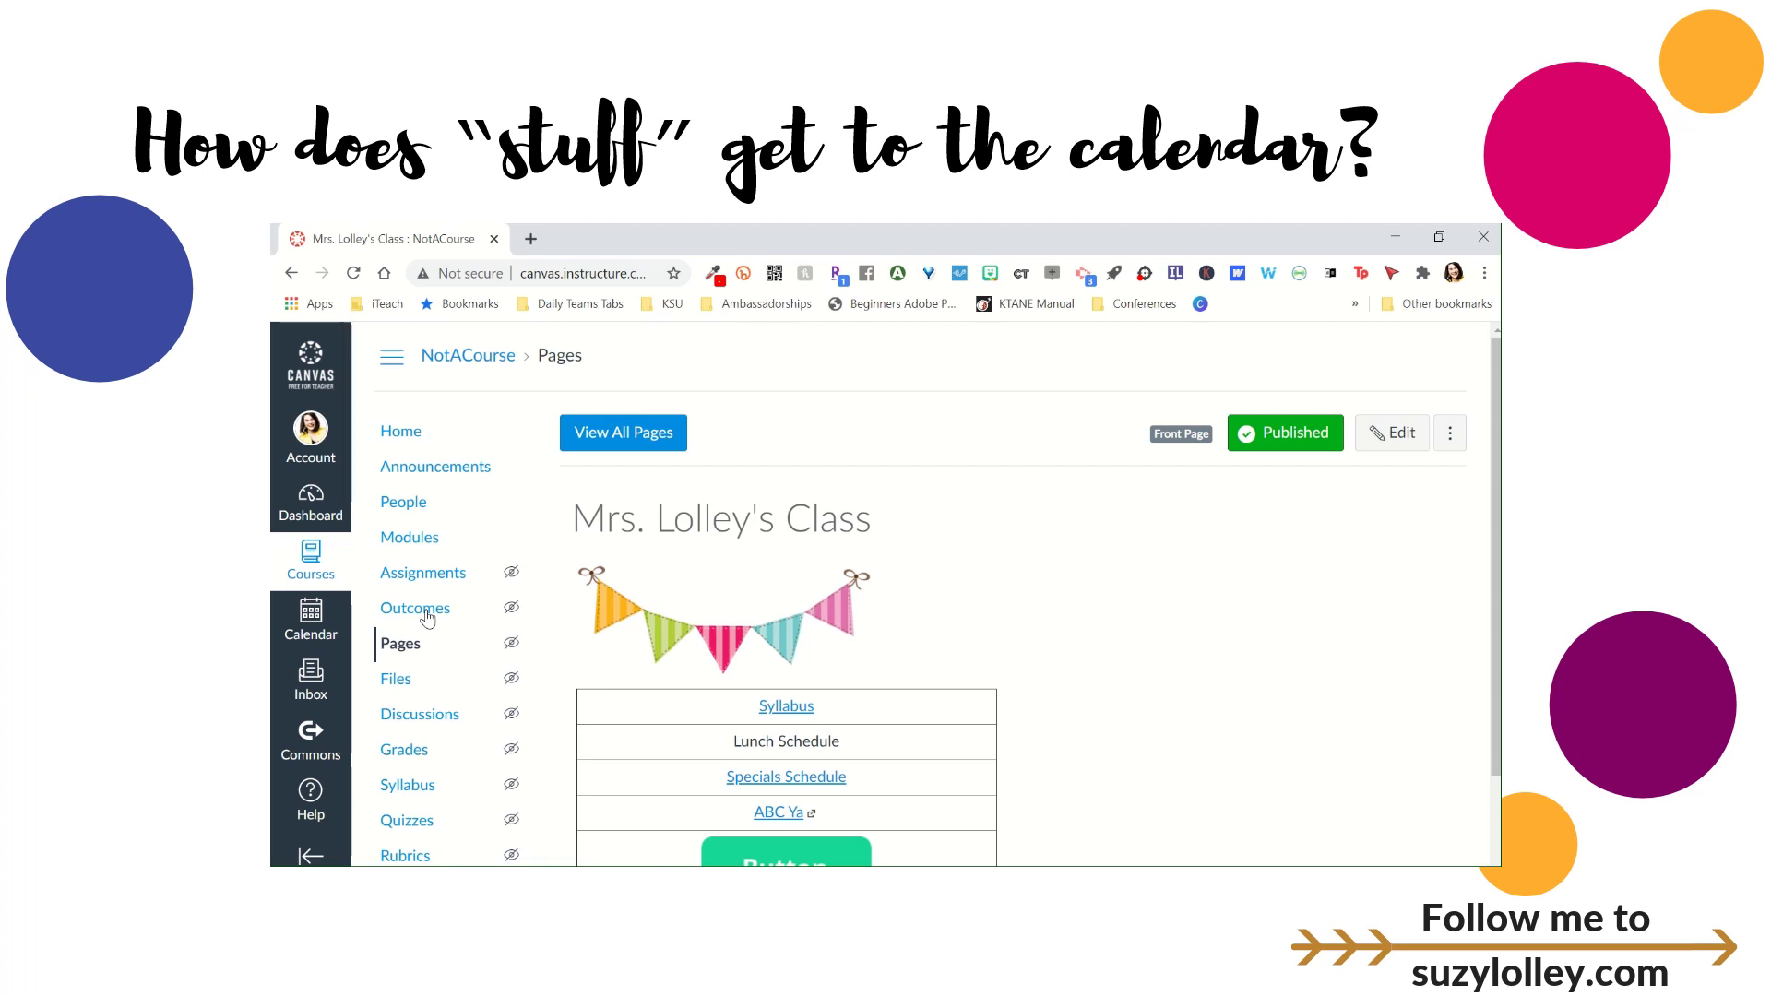
pyautogui.click(600, 433)
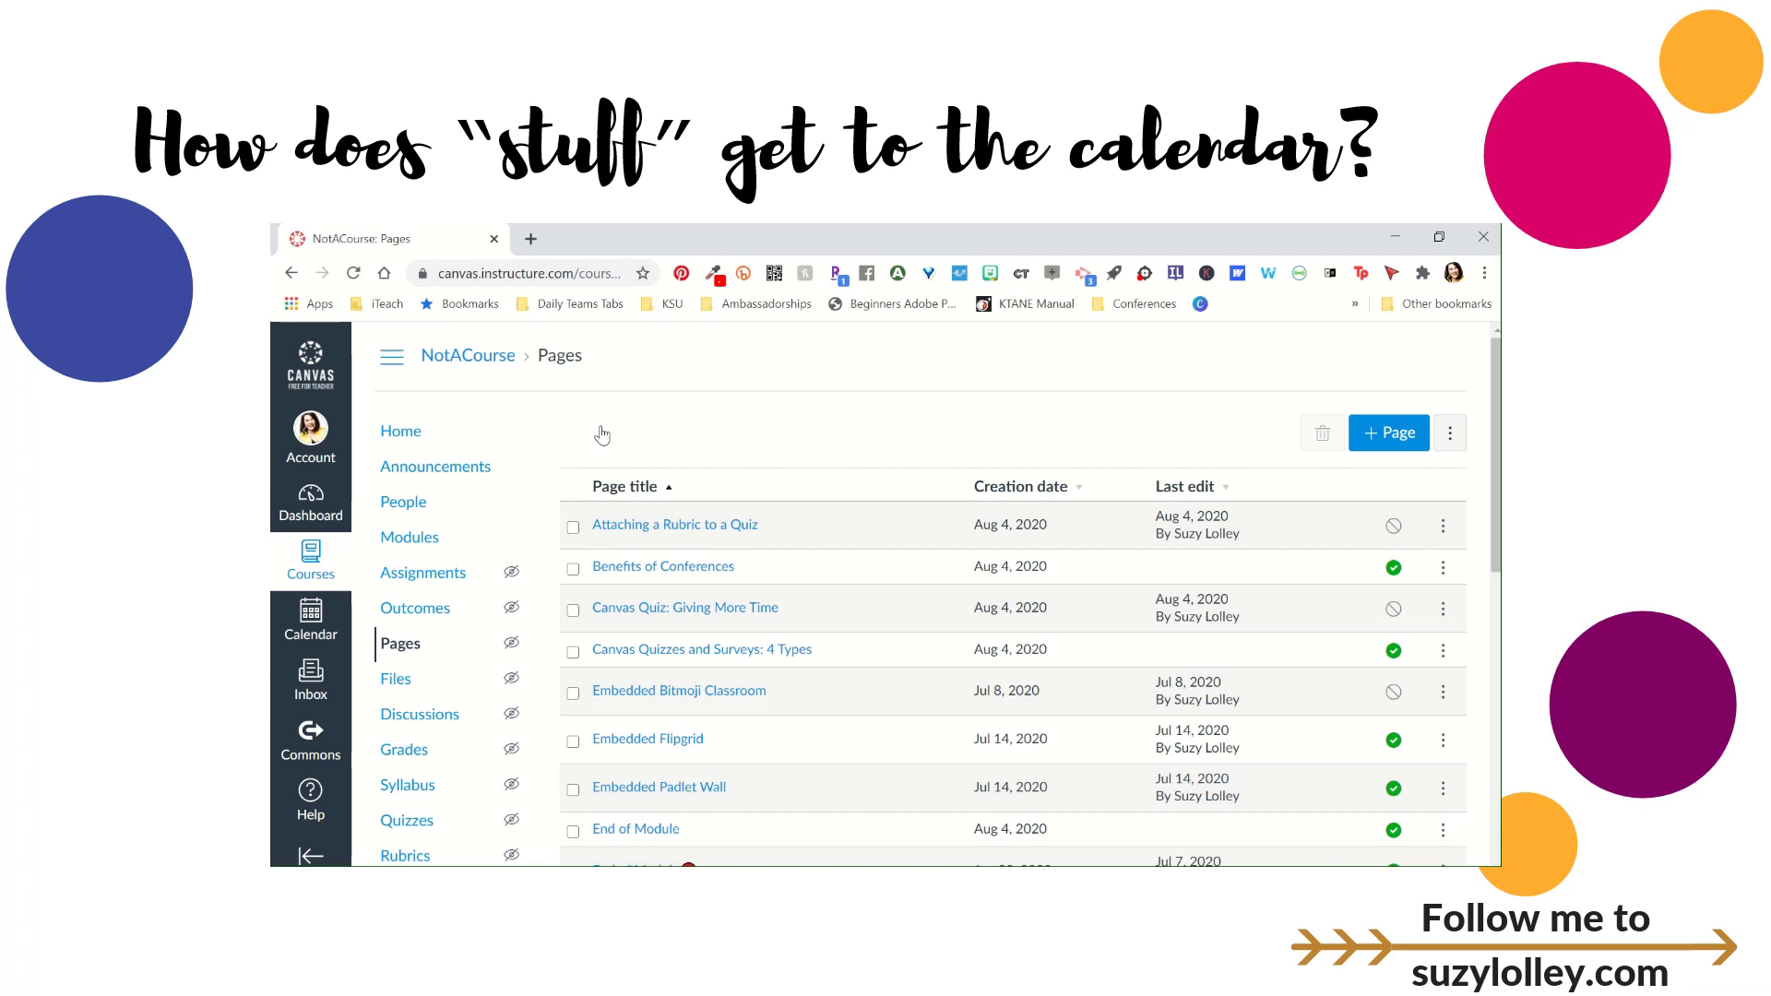
# - Create a page titled 'Activities for 10-14-2020' with body 'Please complete the activities below and TURN IN when finished:' and a numbered list
pyautogui.click(1406, 447)
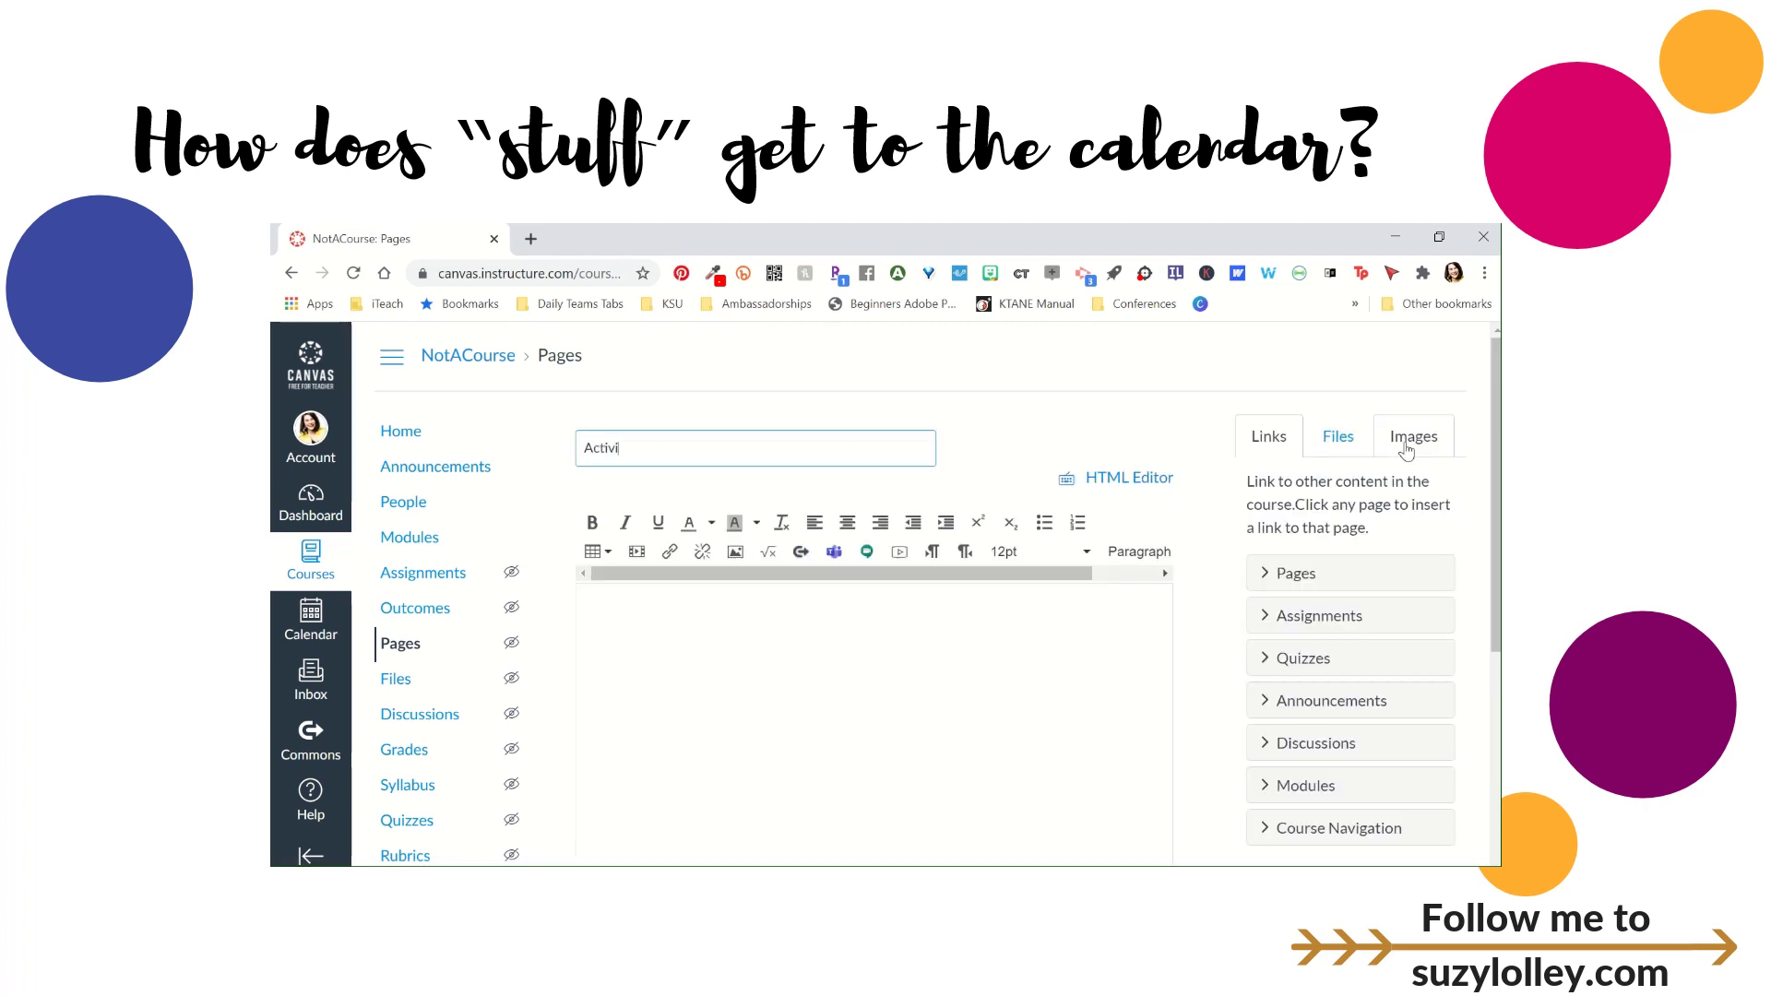
pyautogui.write('Activities for 10-14-2020')
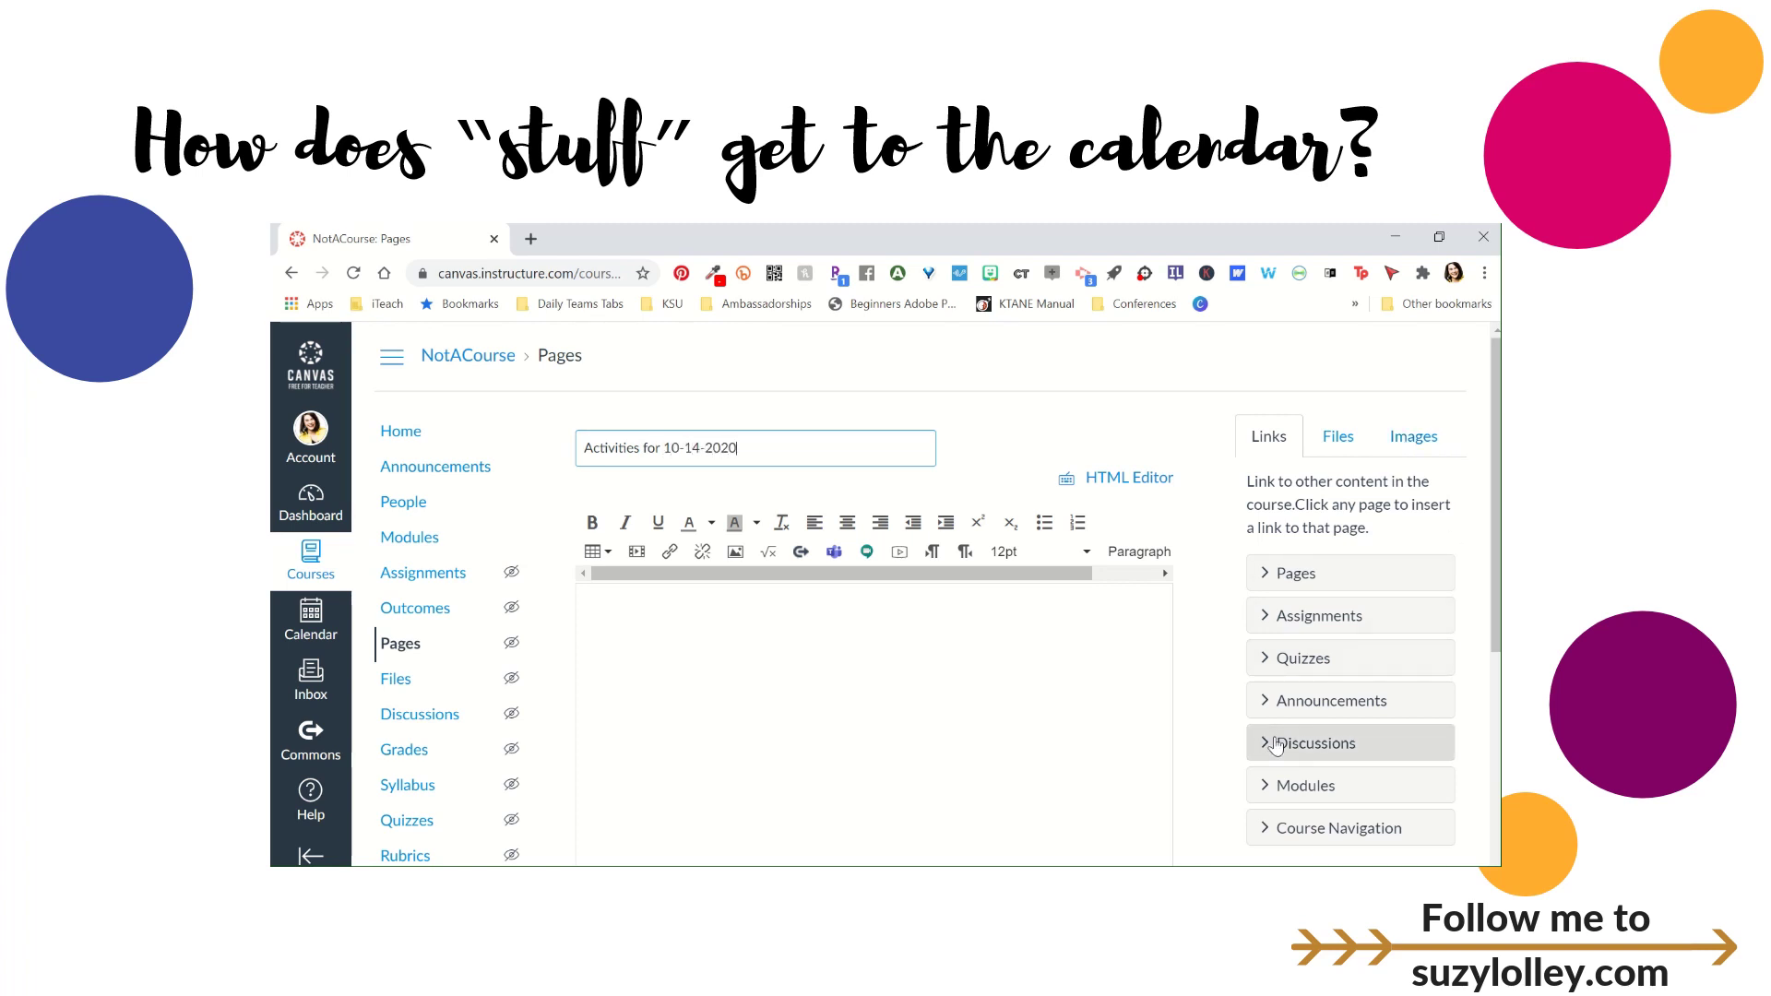
pyautogui.click(1066, 661)
pyautogui.write('Please ')
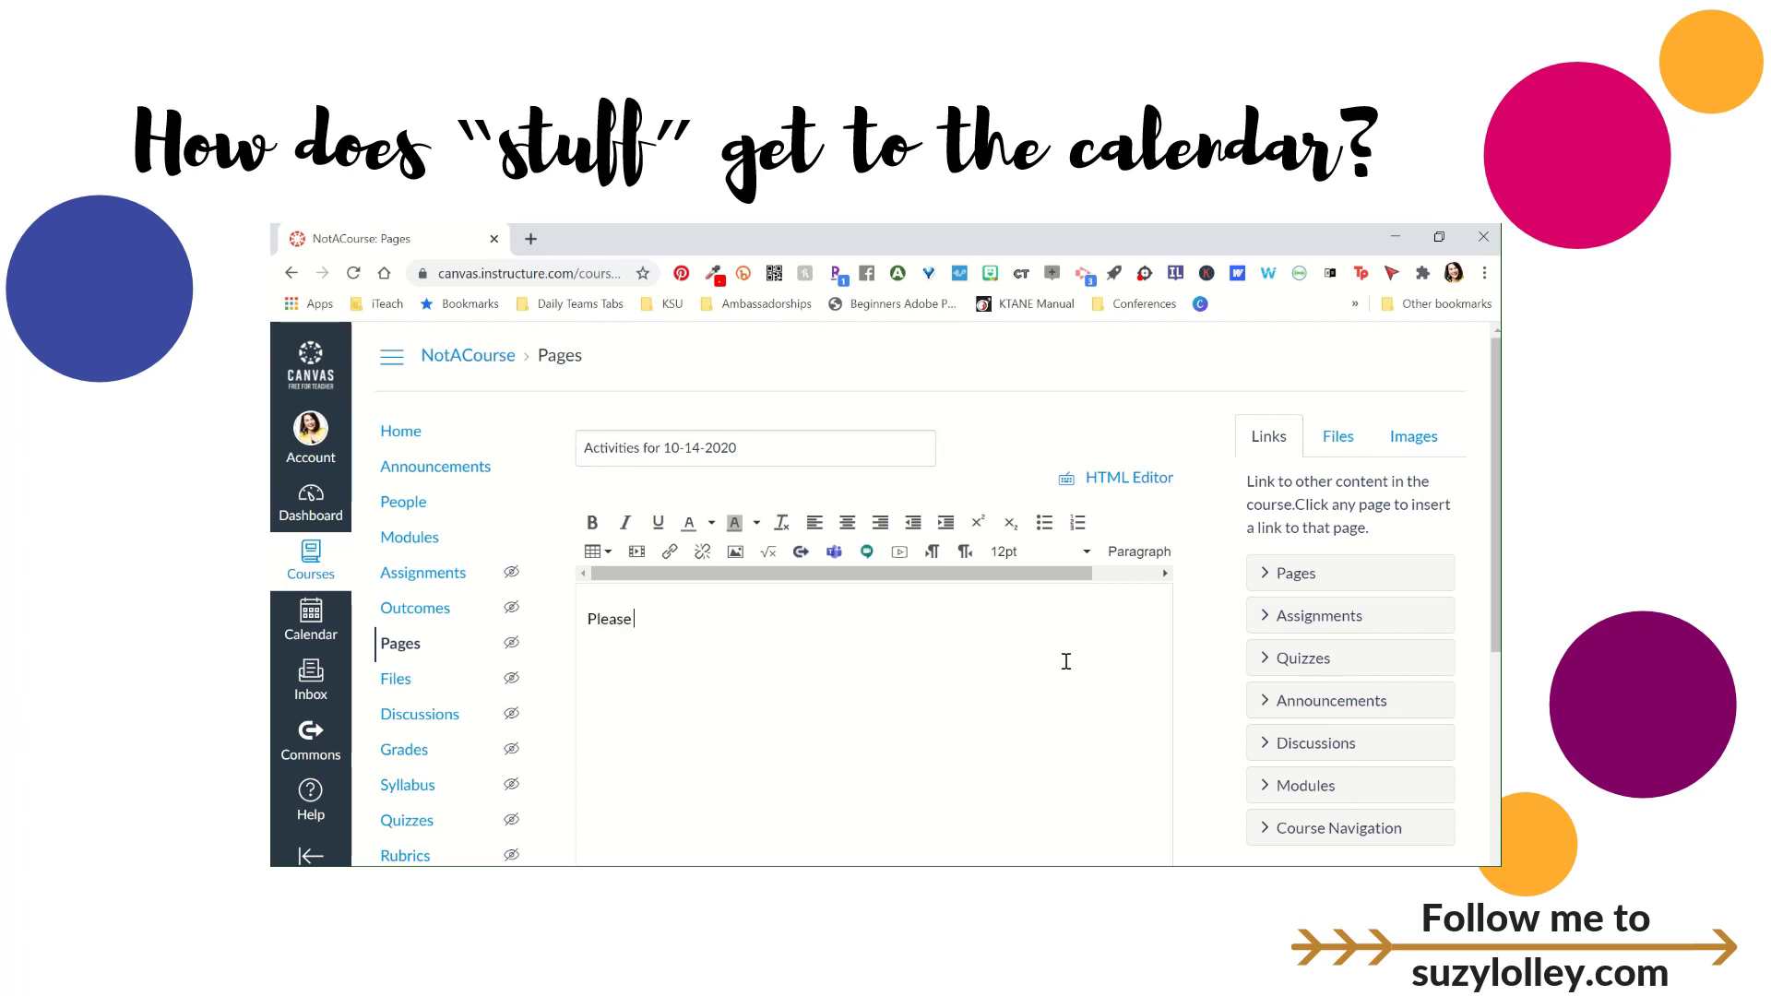
pyautogui.write('complete the activities below and TURN IN whe')
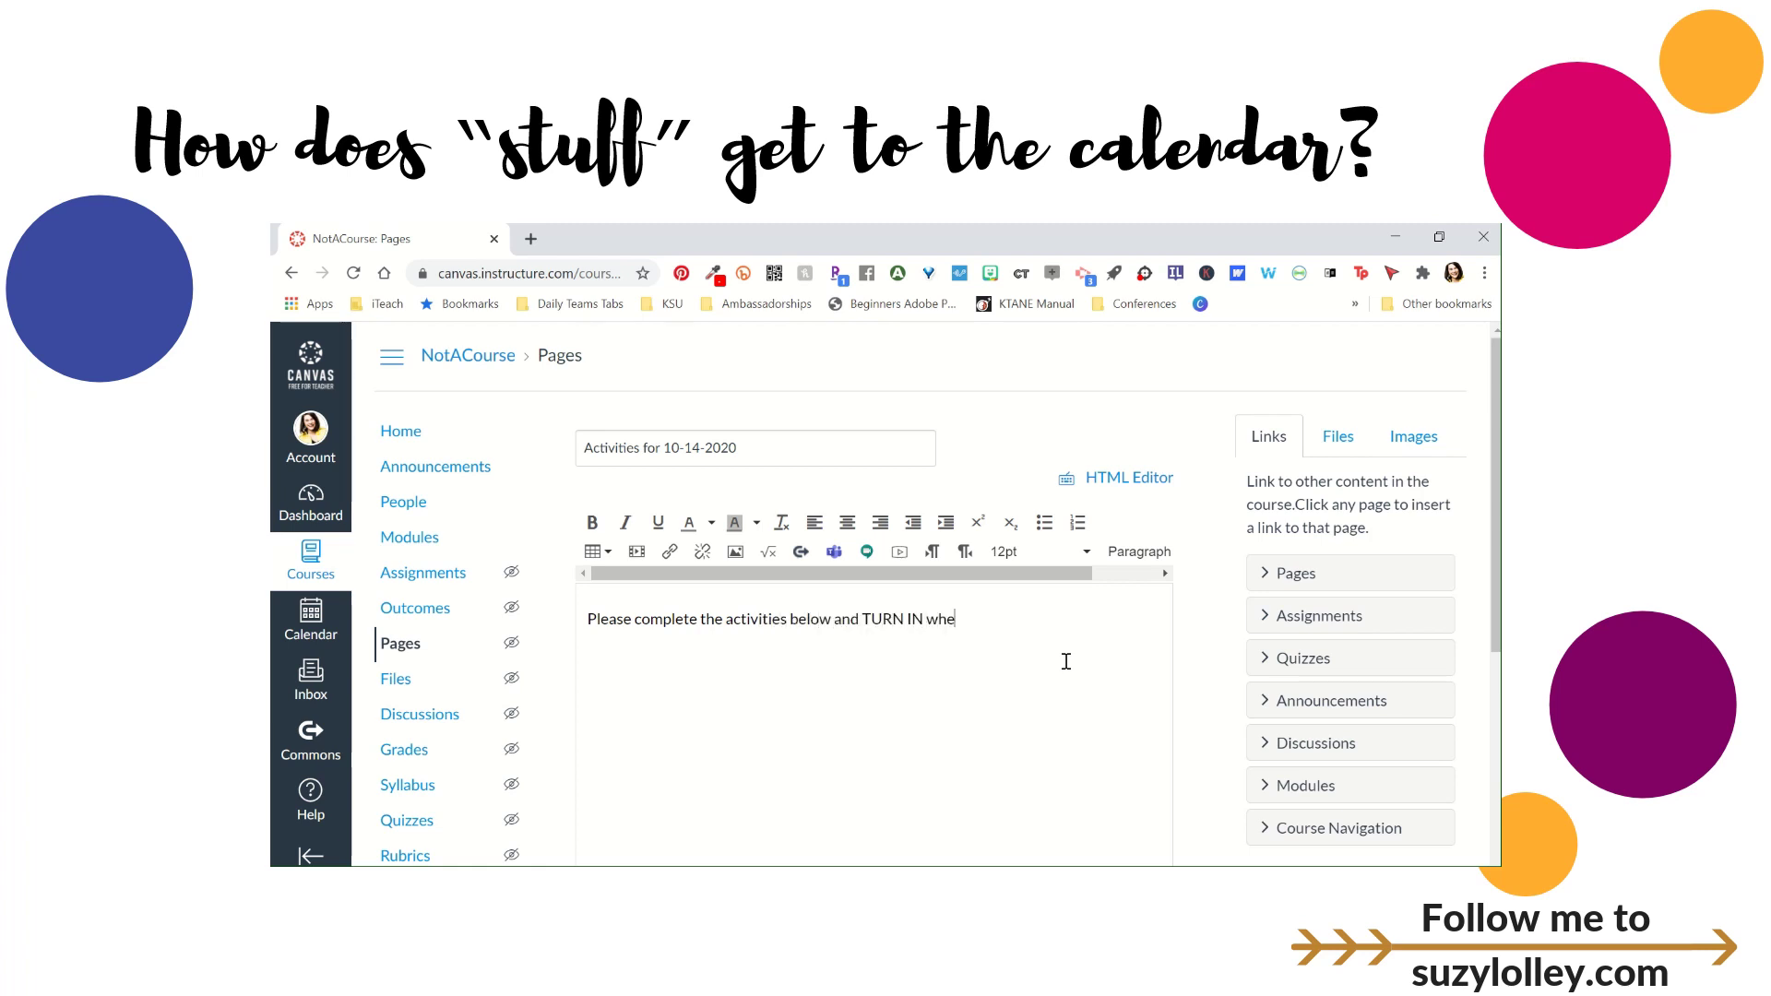
pyautogui.write('n finished:)')
pyautogui.press('Return')
pyautogui.click(1074, 524)
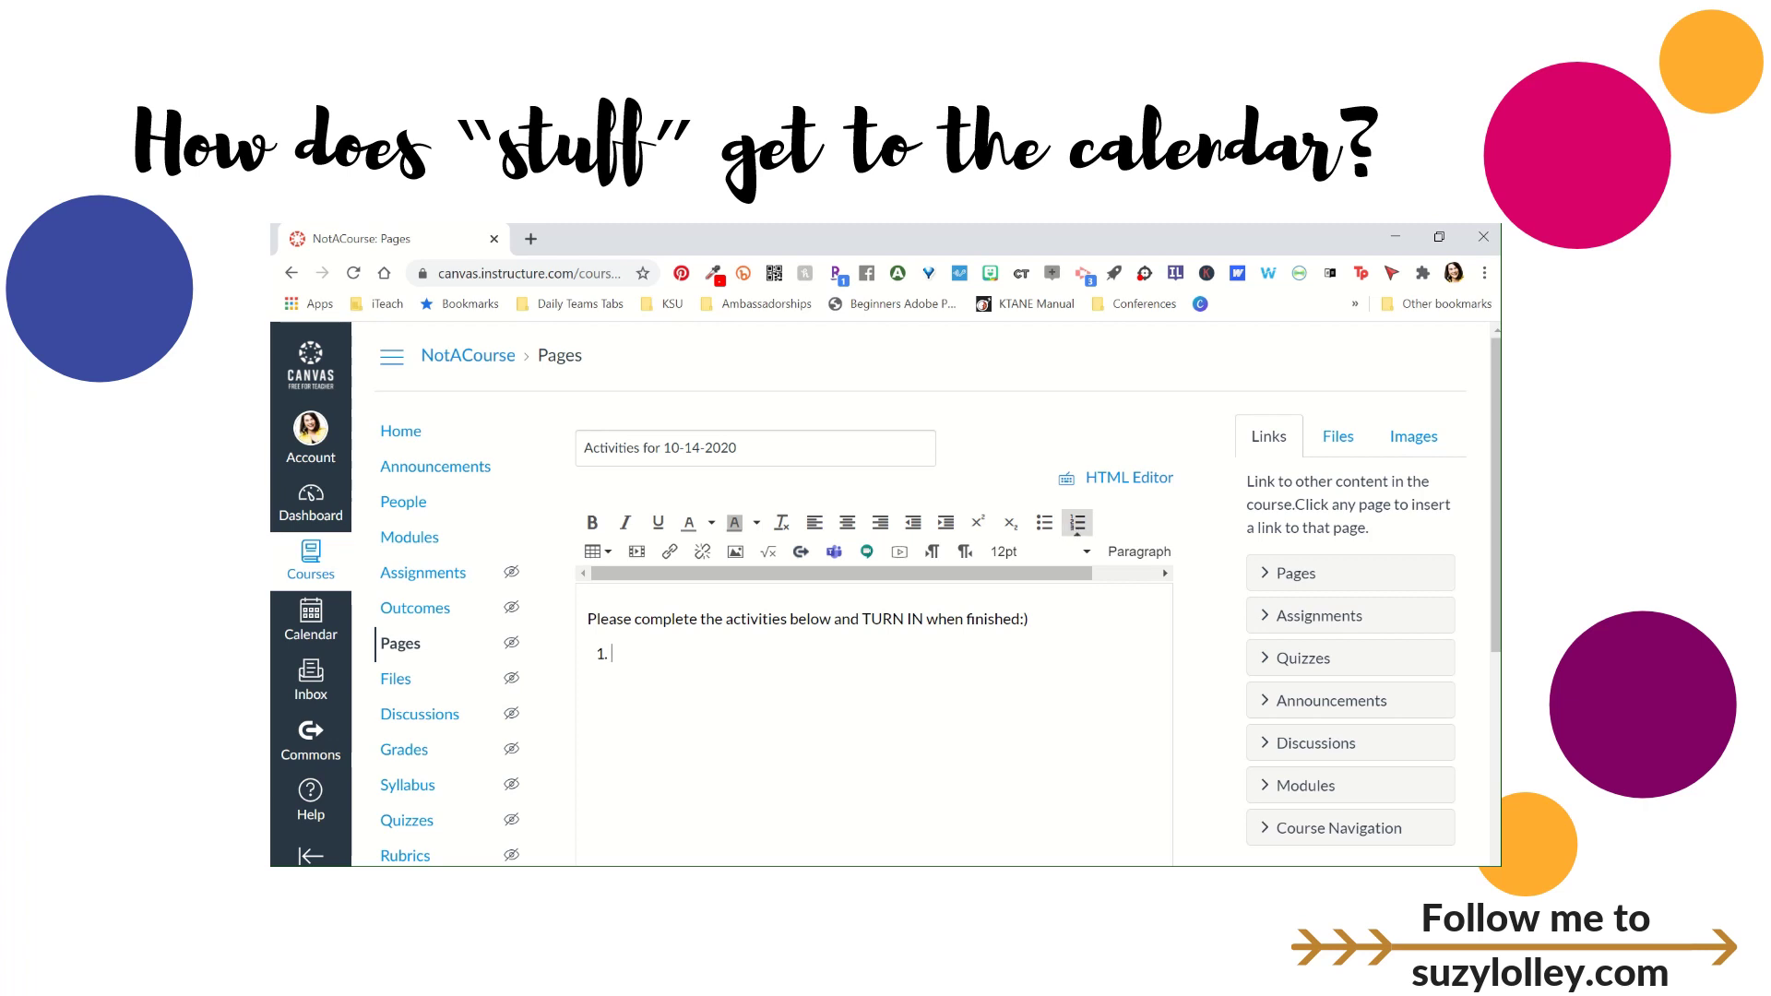
# - Add the page to the student to-do list for Oct 14 and publish it
pyautogui.scroll(-4, 1072, 531)
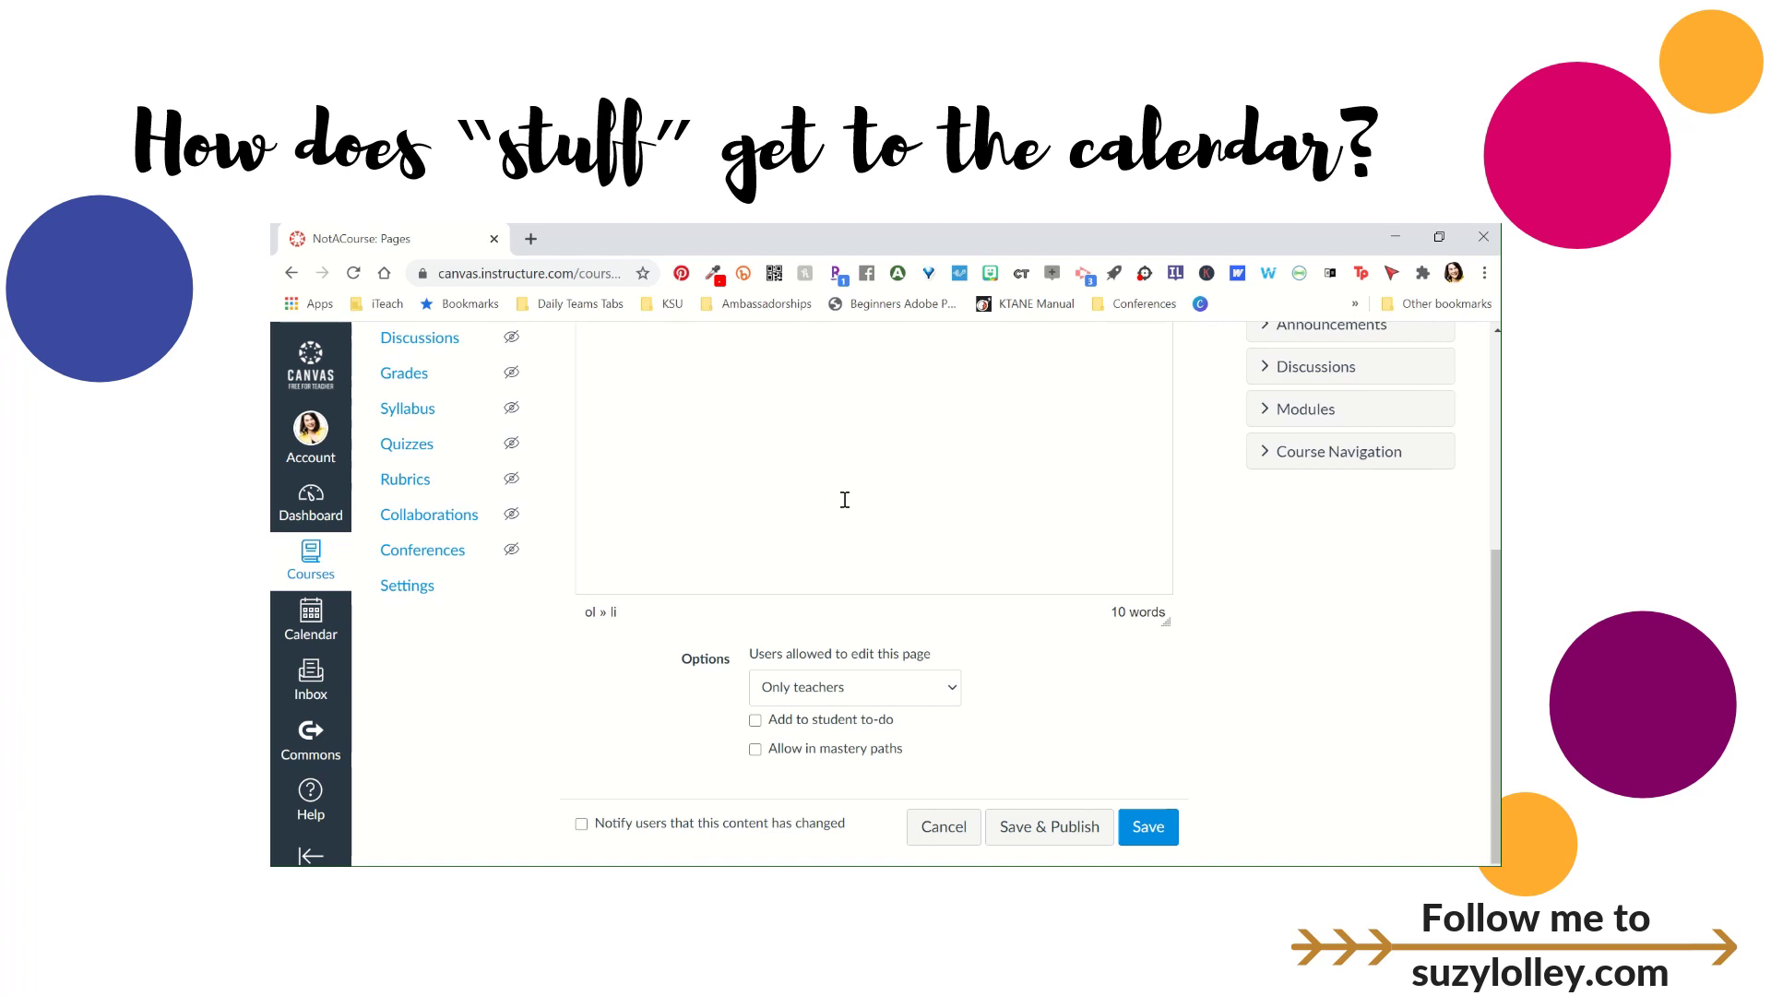
pyautogui.click(756, 721)
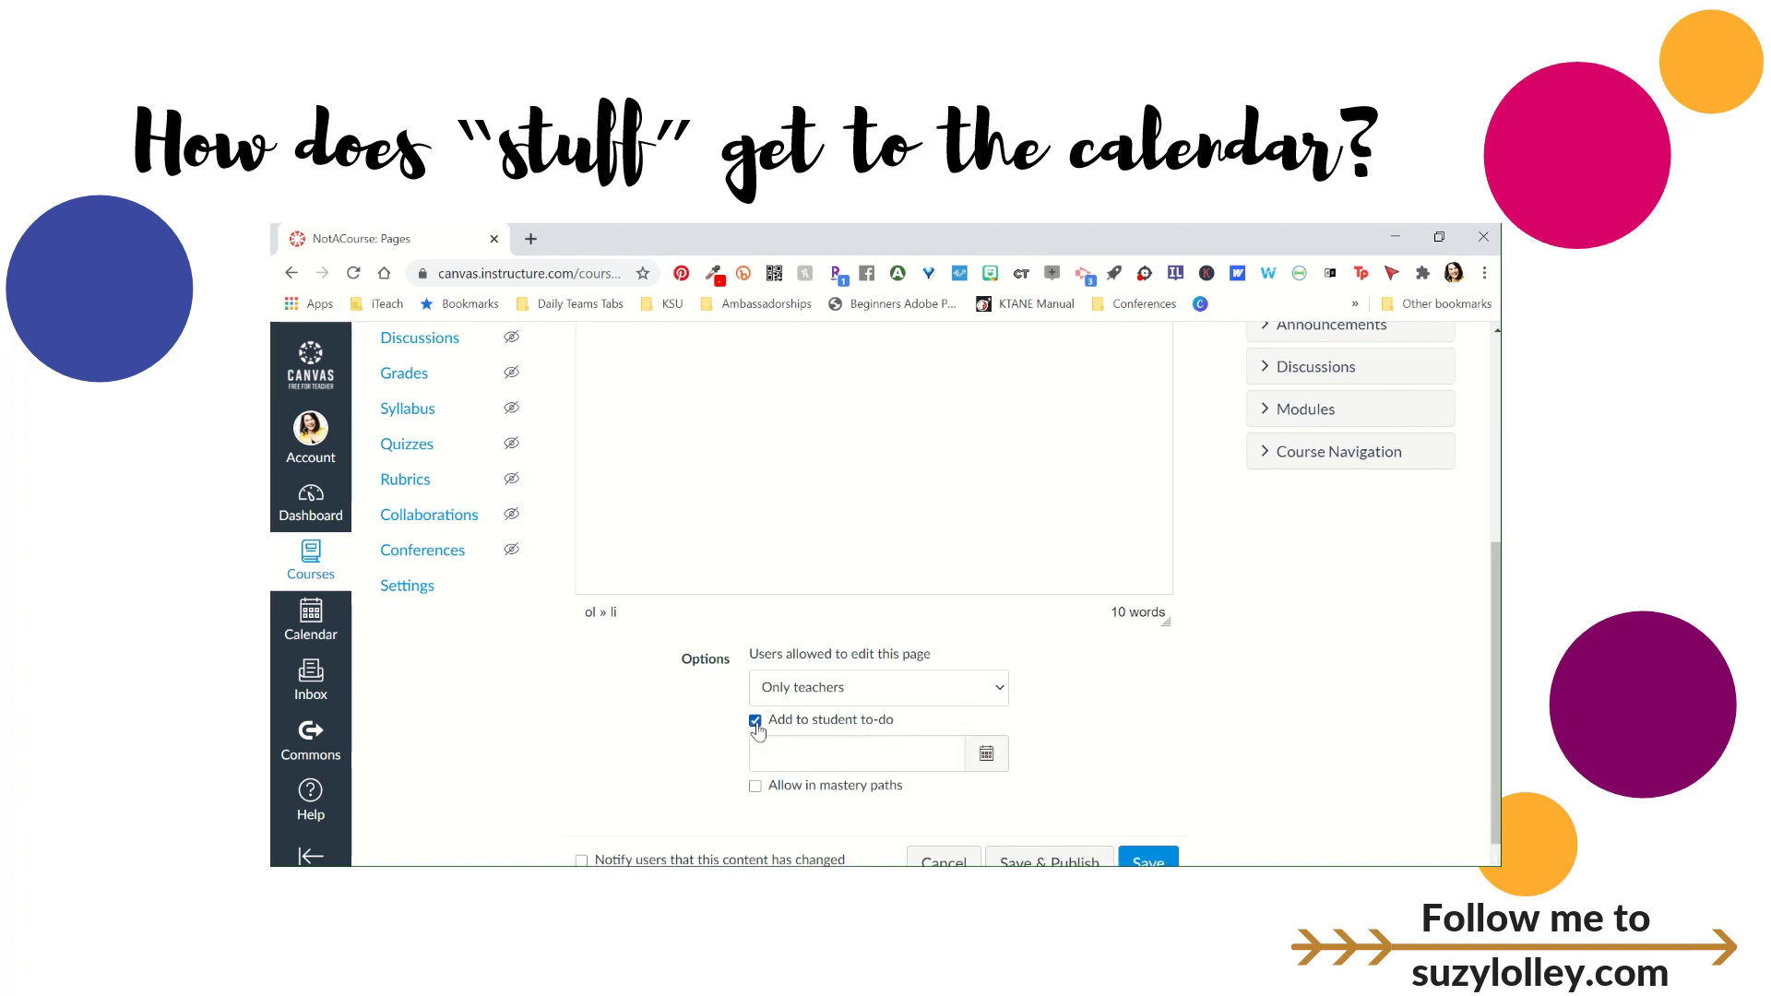
pyautogui.click(986, 754)
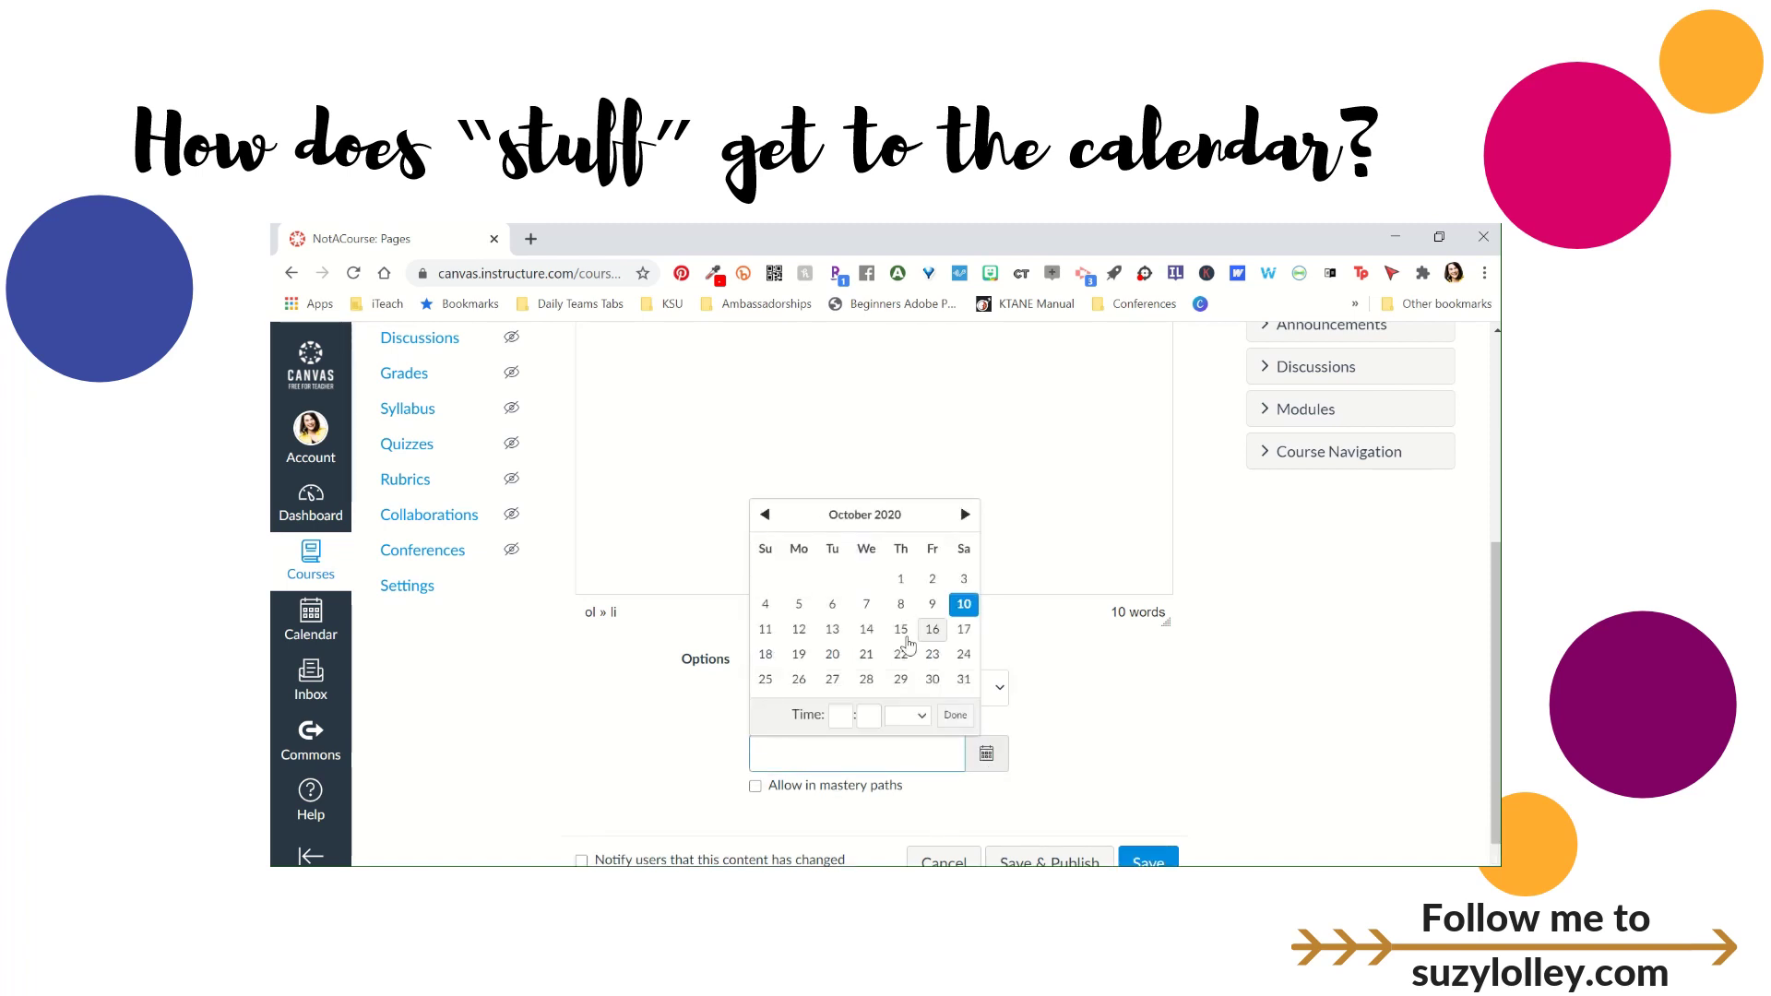
pyautogui.click(866, 637)
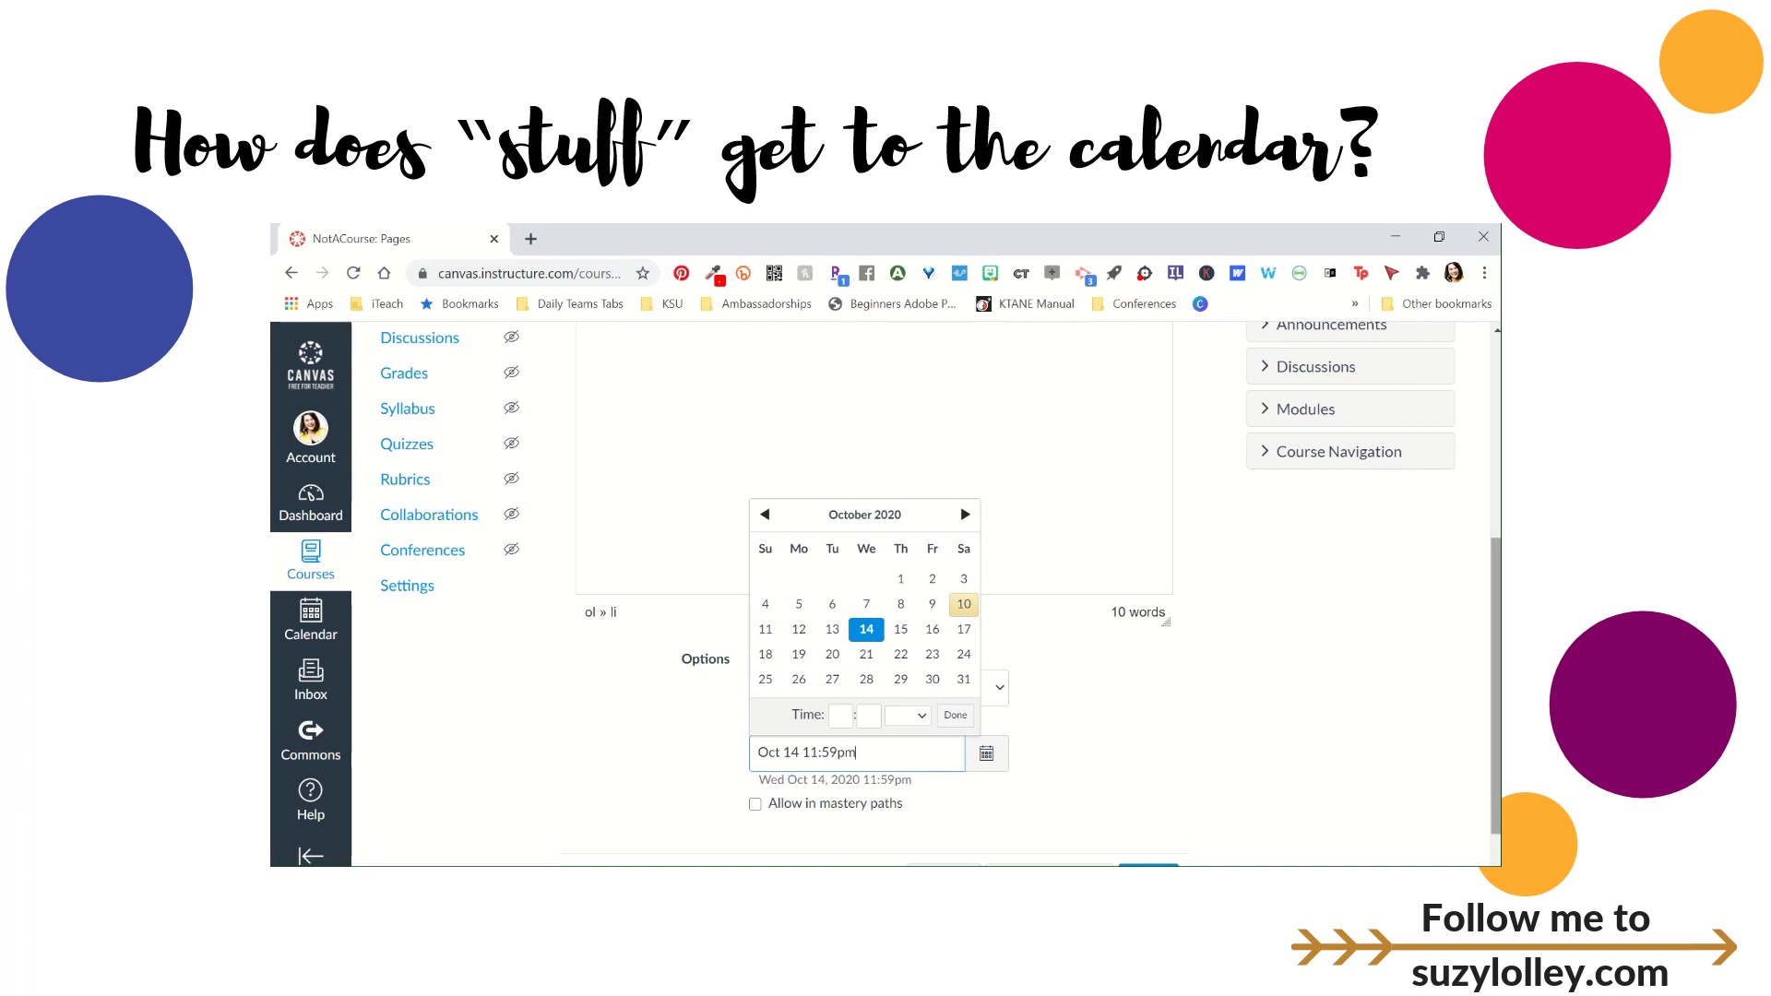
pyautogui.scroll(-1, 941, 595)
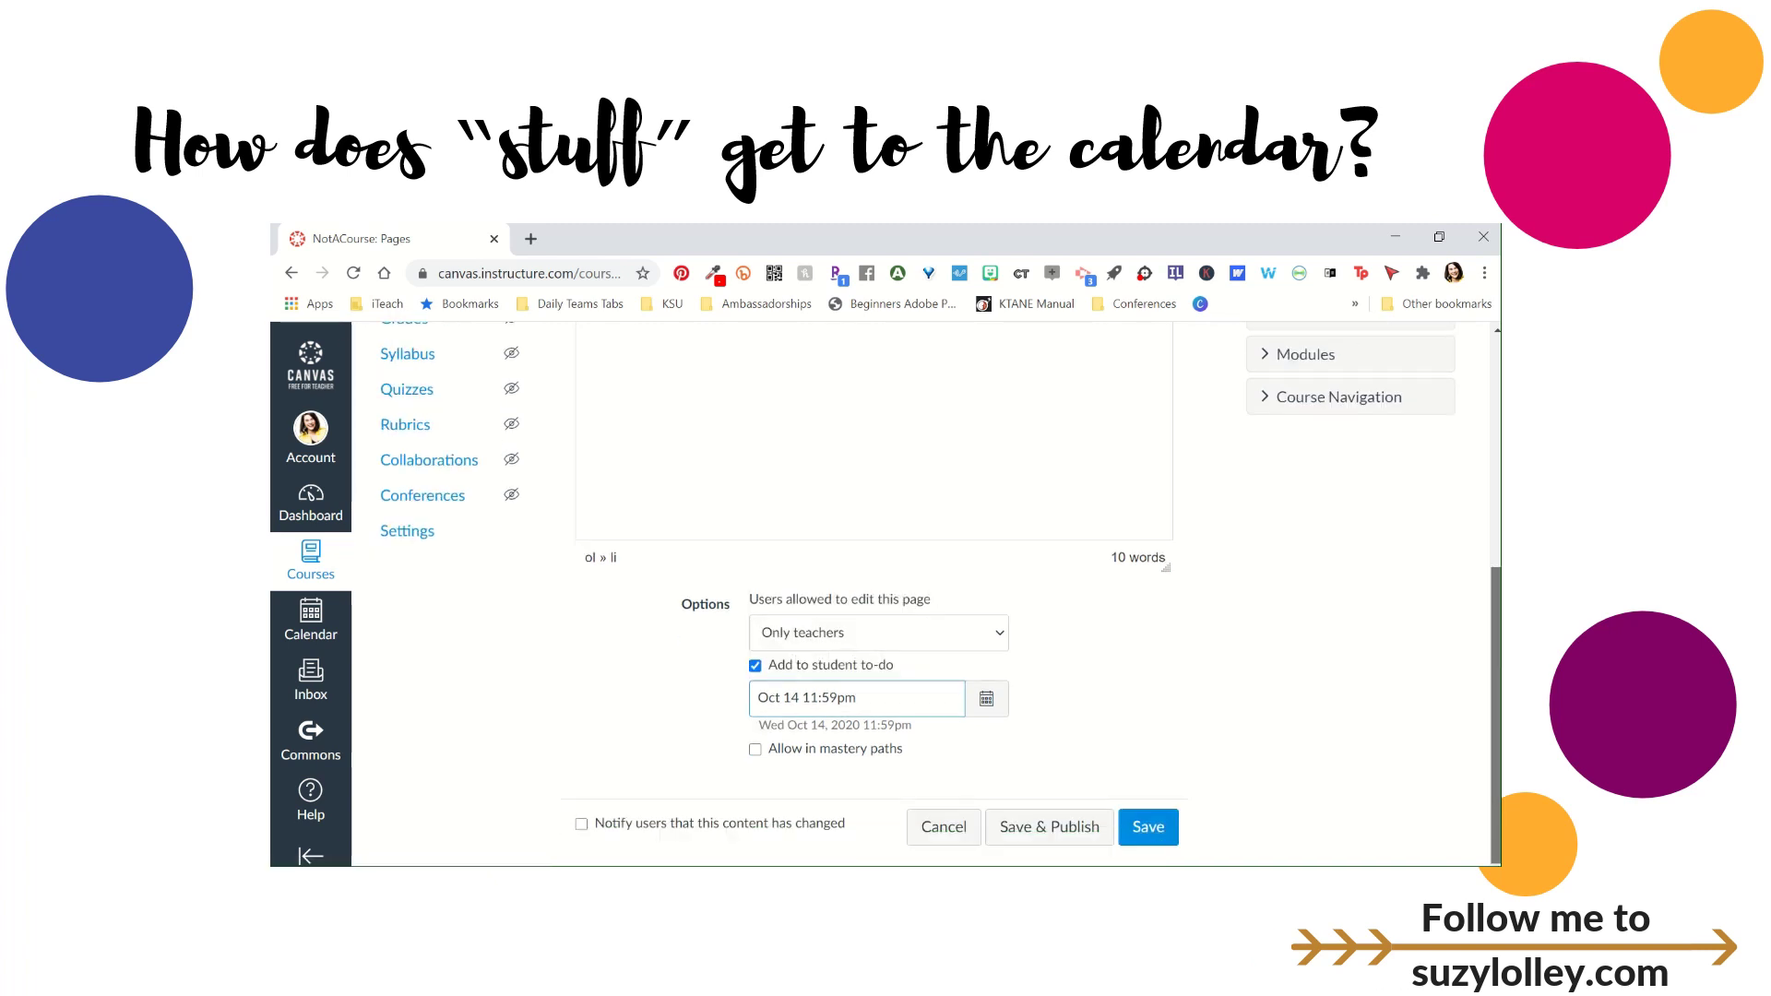
pyautogui.click(1040, 826)
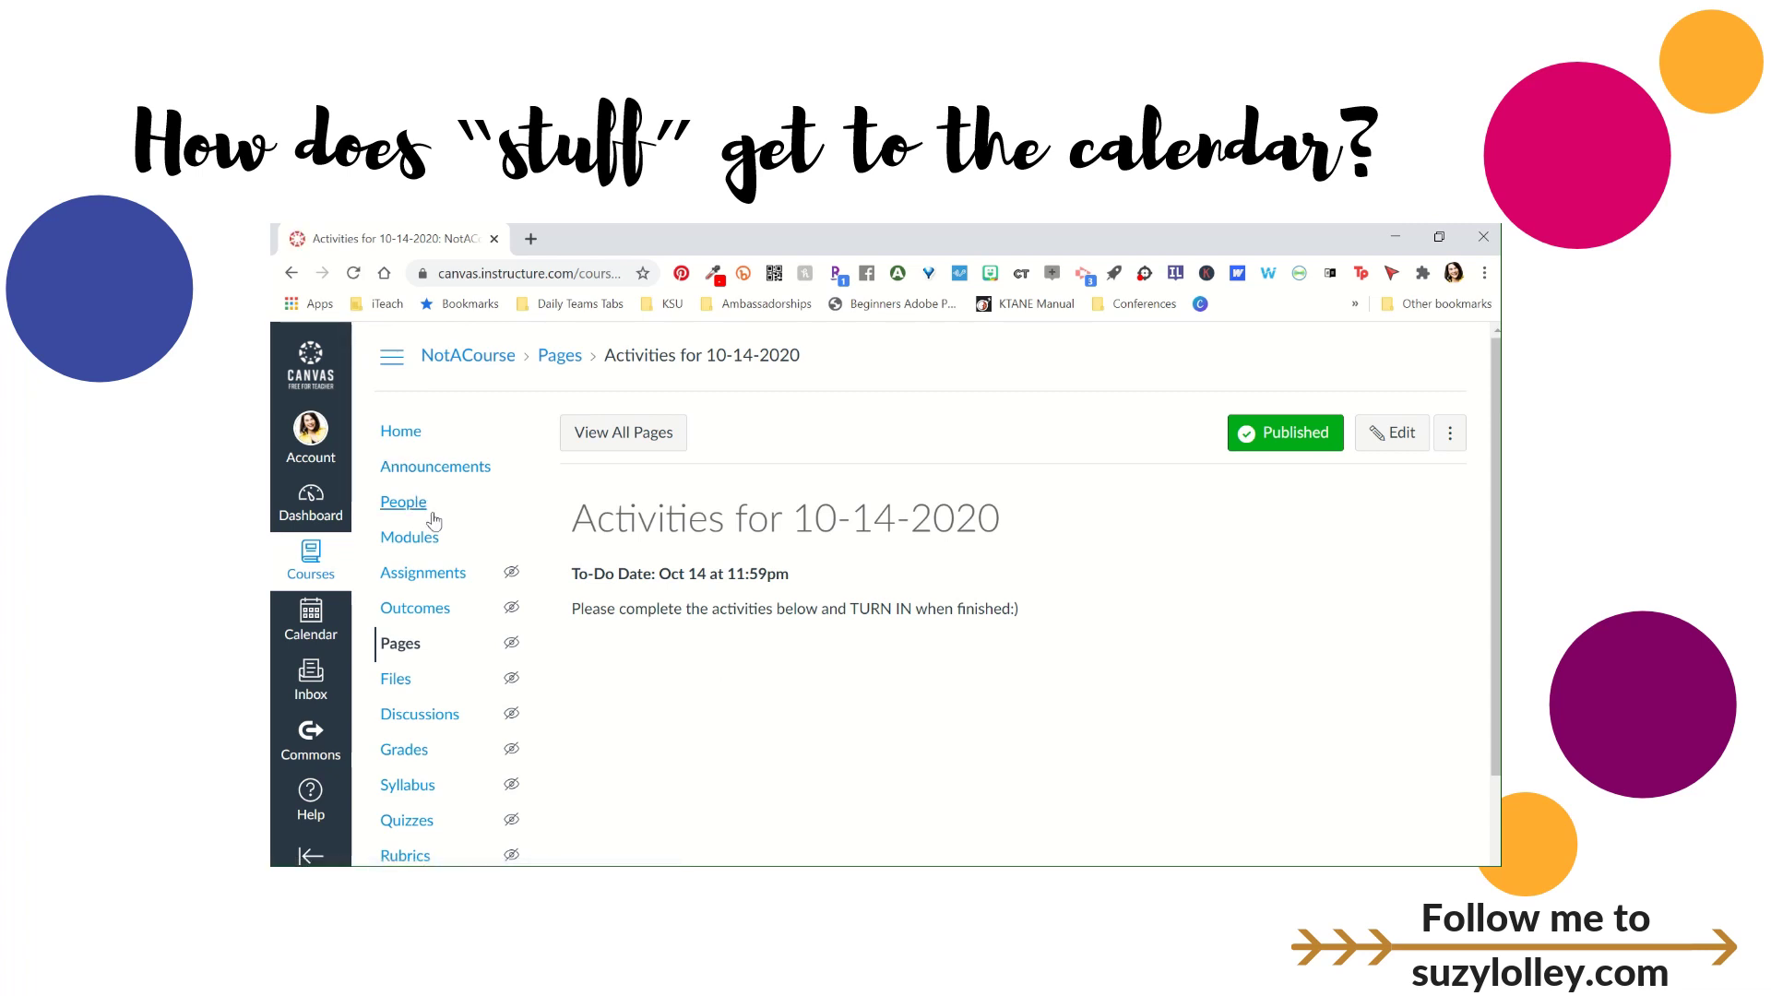
# - Check the calendar, then open NotACourse from the Dashboard in Student View
pyautogui.click(310, 618)
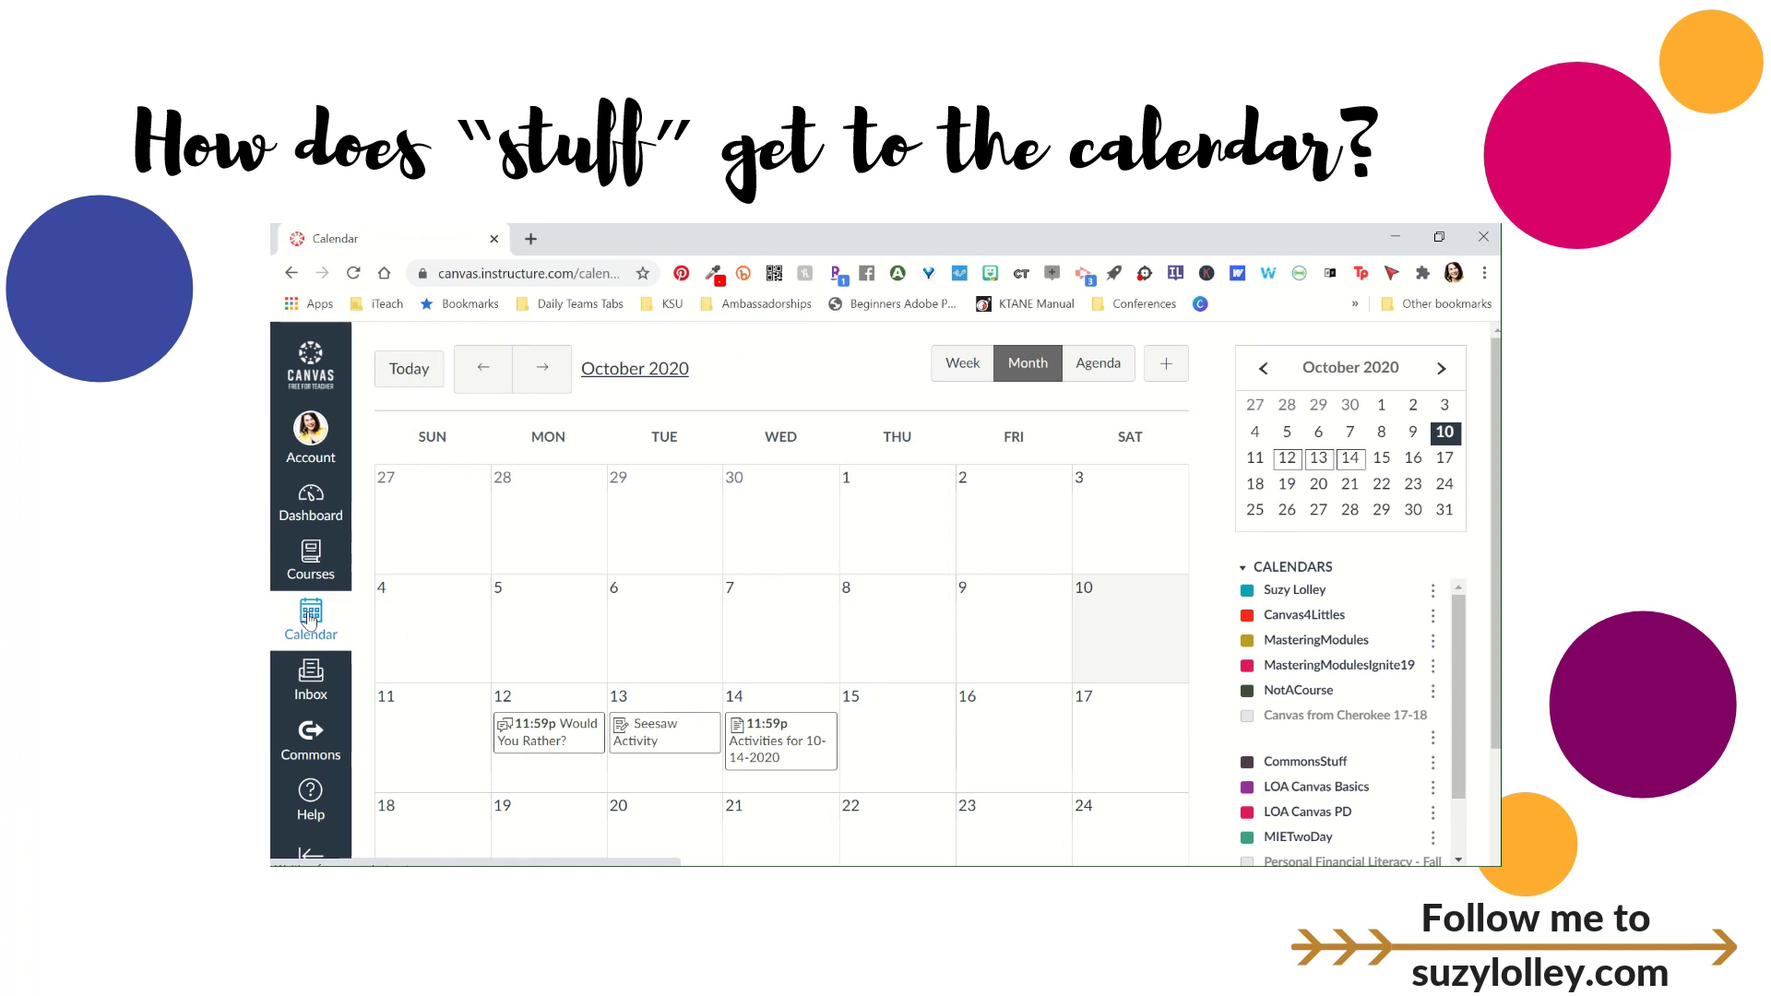
pyautogui.click(313, 518)
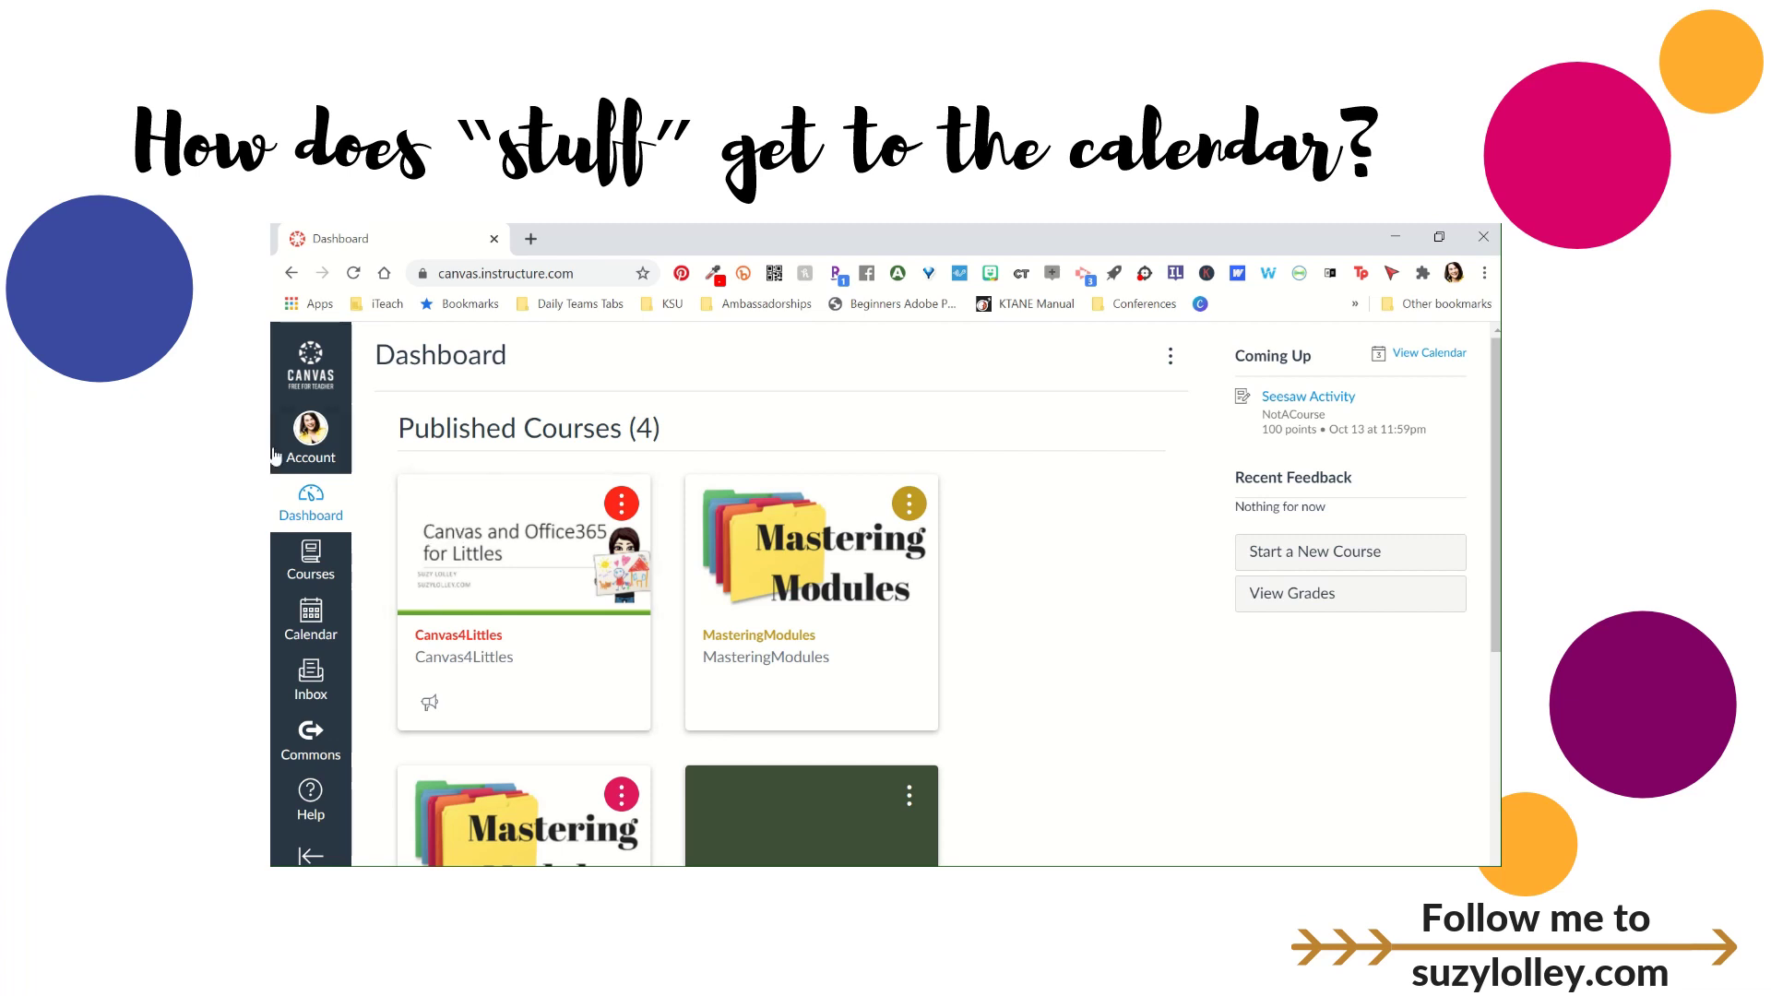
pyautogui.click(311, 513)
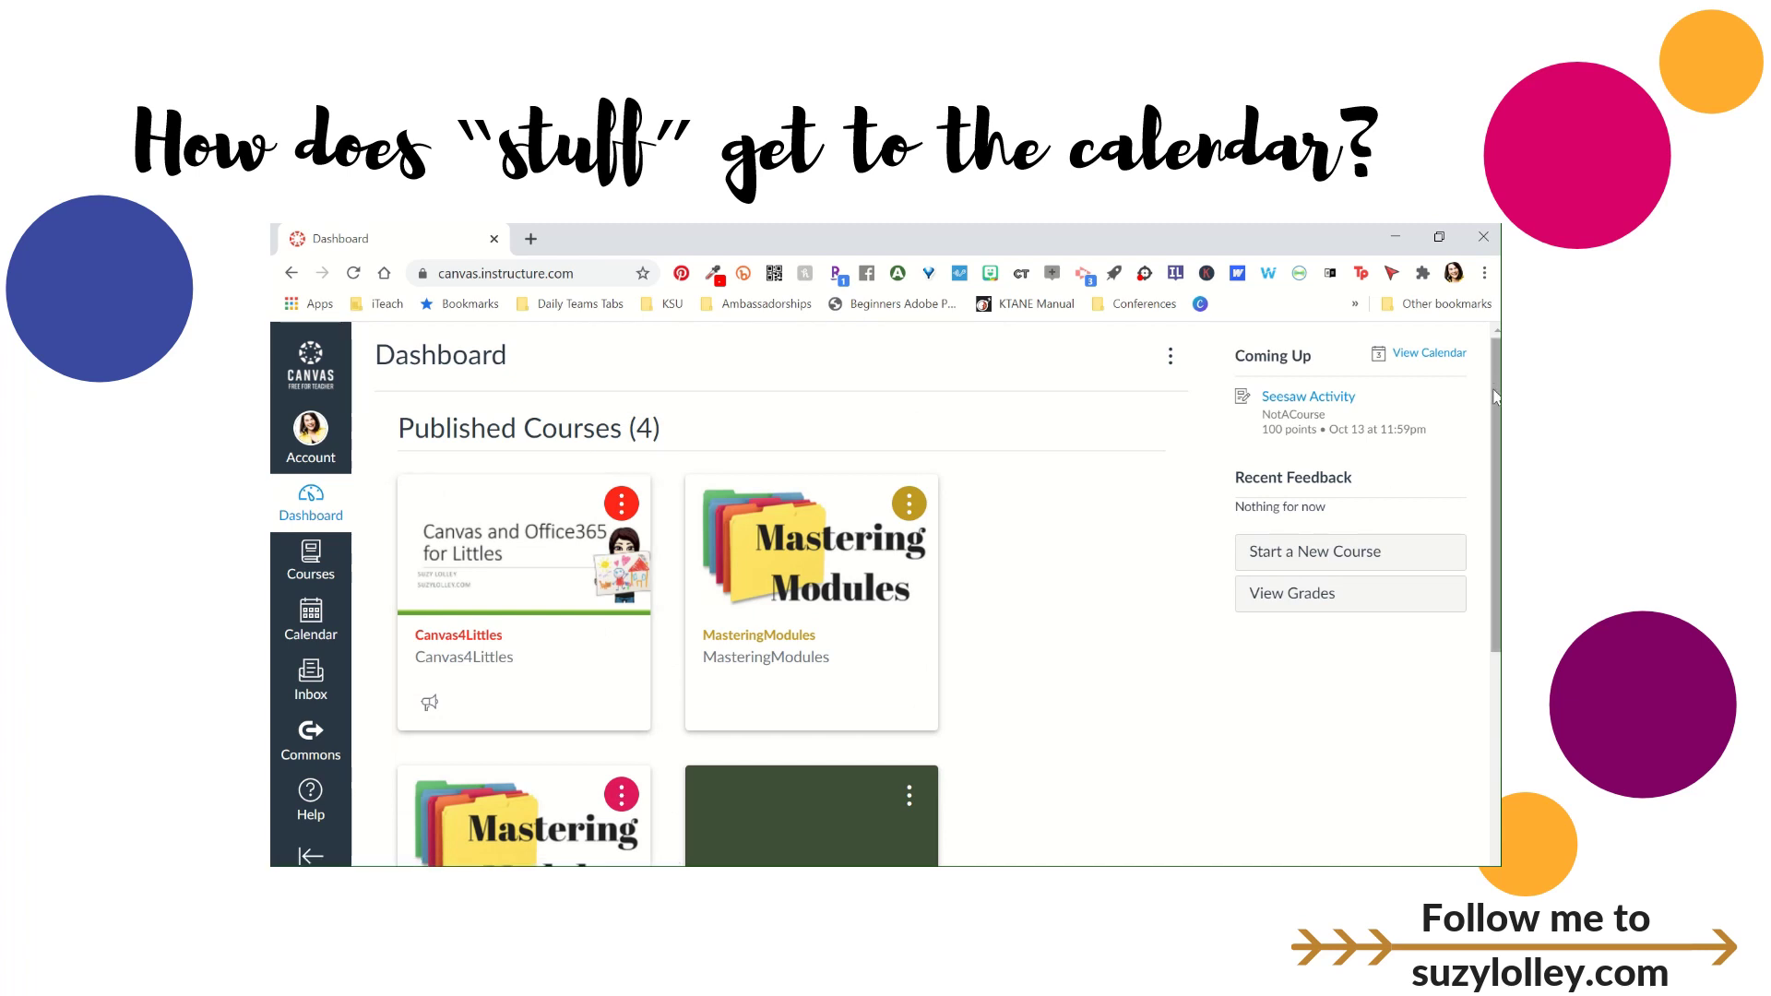
pyautogui.moveTo(1495, 403)
pyautogui.mouseDown()
pyautogui.moveTo(1493, 590)
pyautogui.moveTo(1482, 406)
pyautogui.mouseUp()
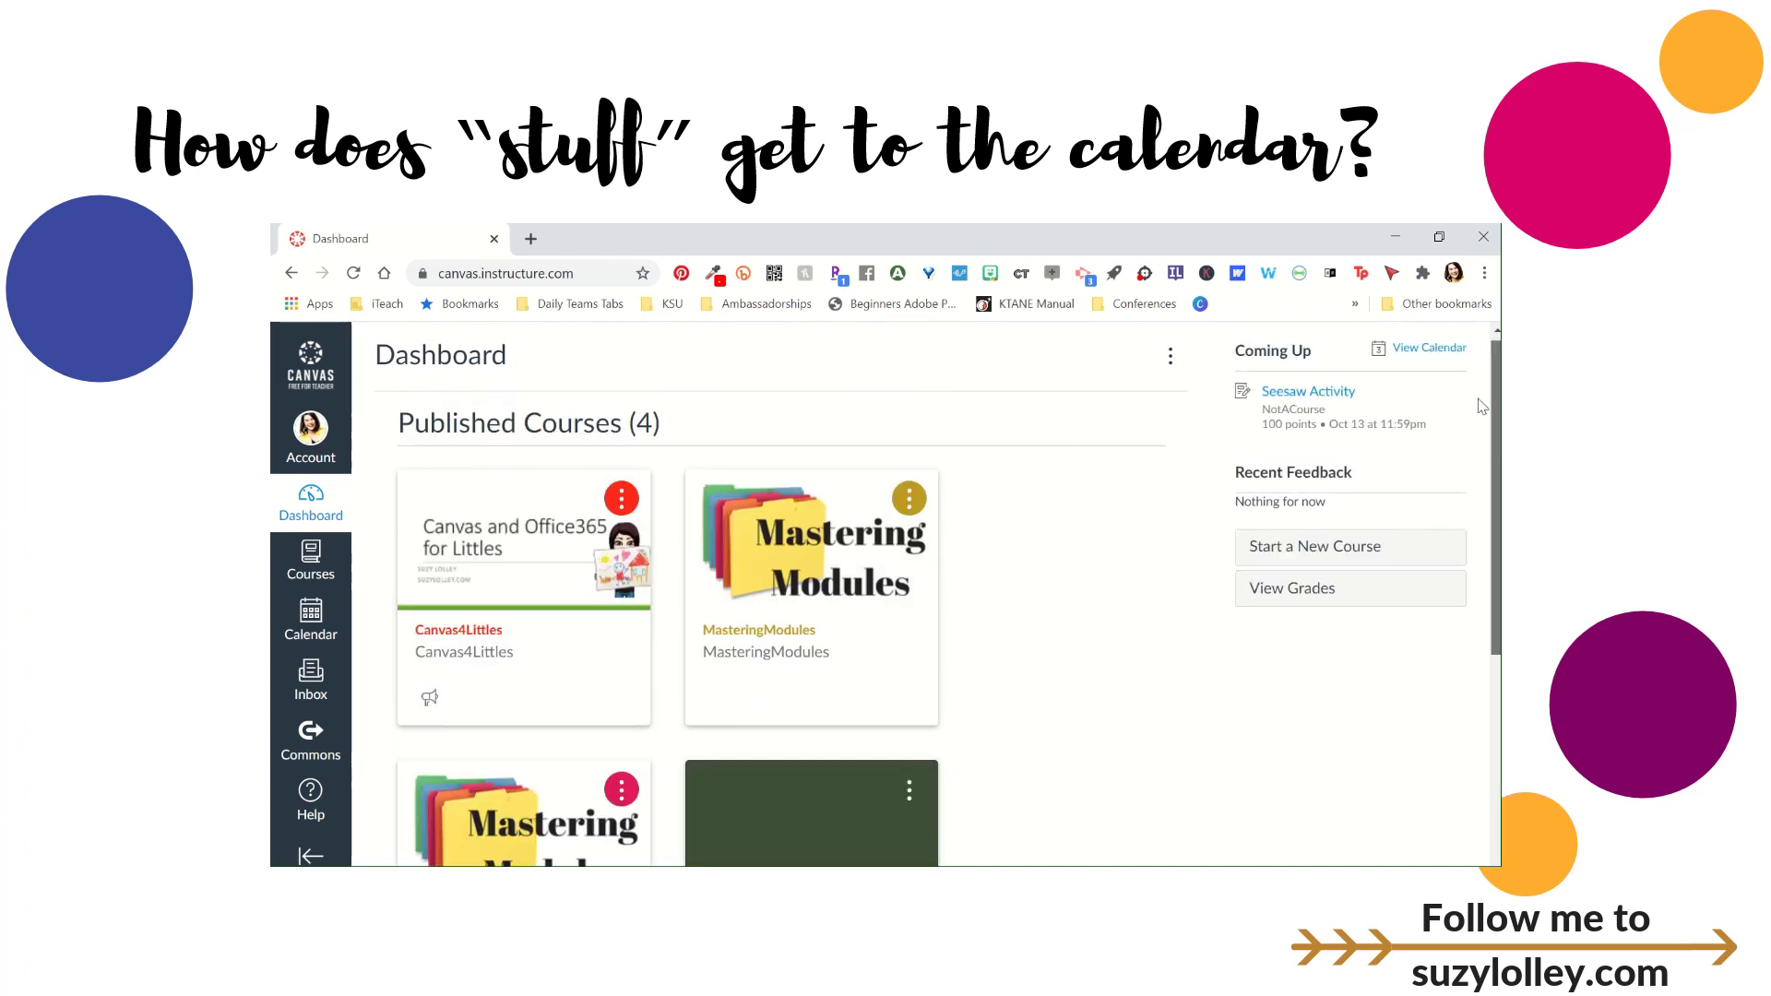
pyautogui.click(775, 791)
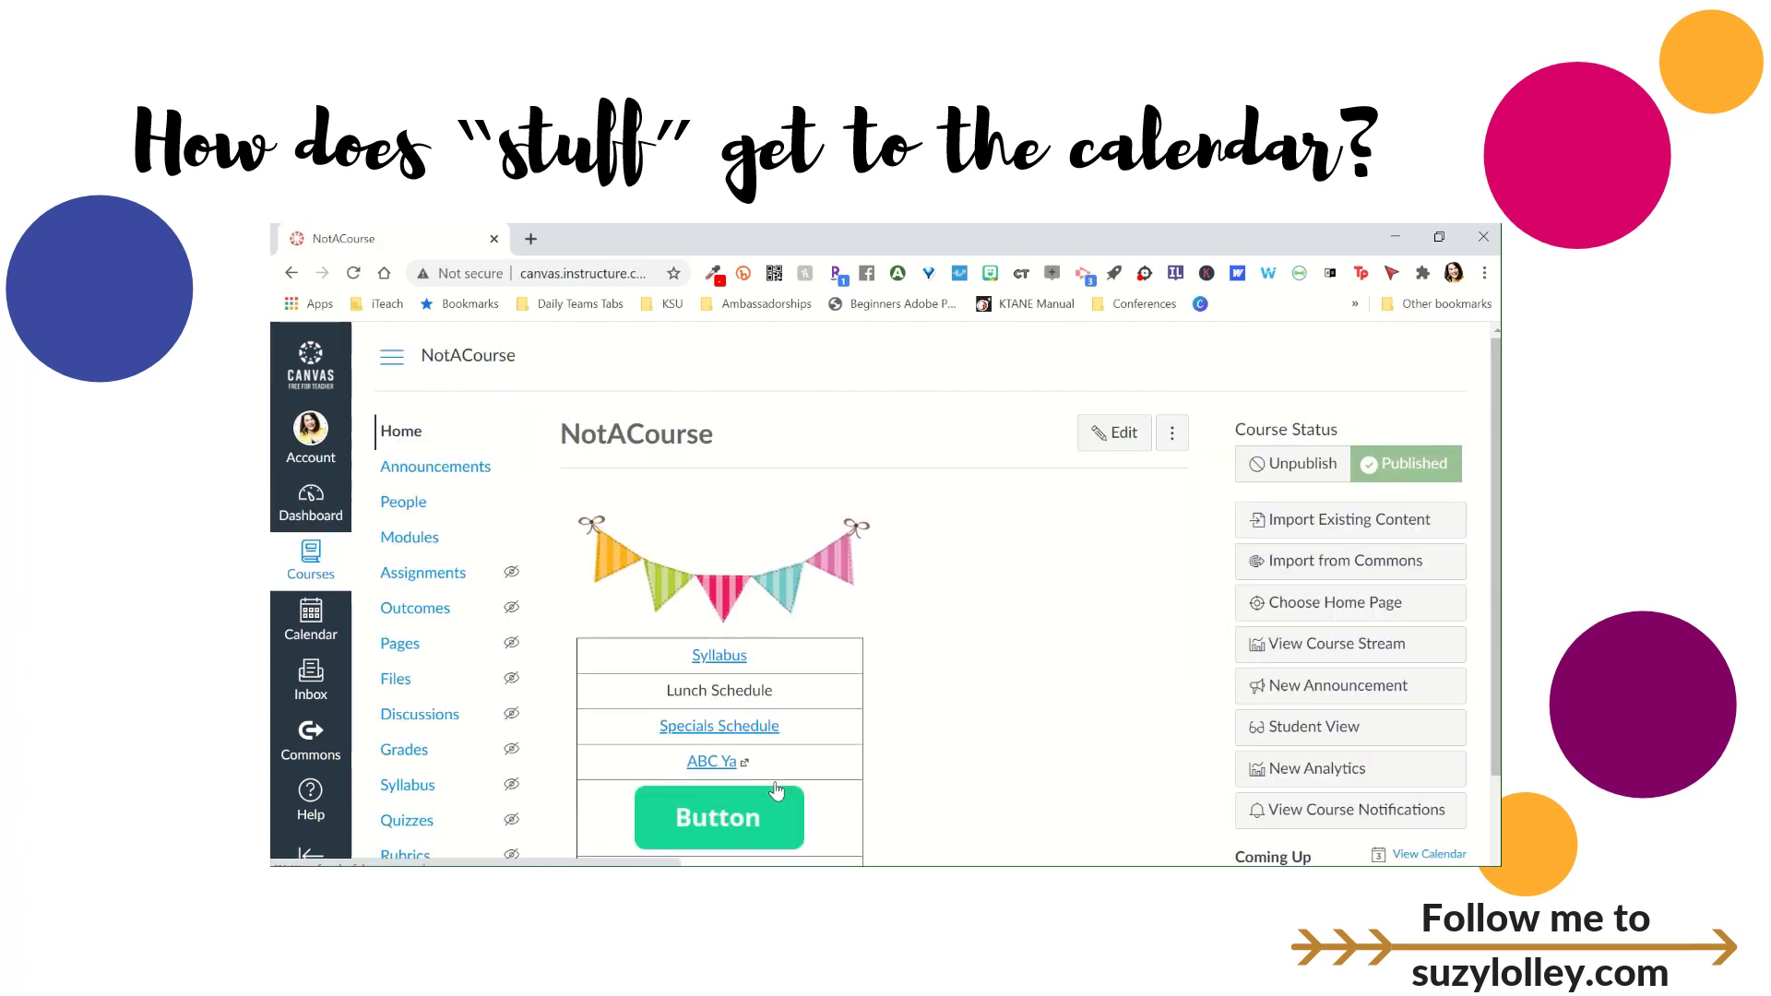
pyautogui.click(1285, 739)
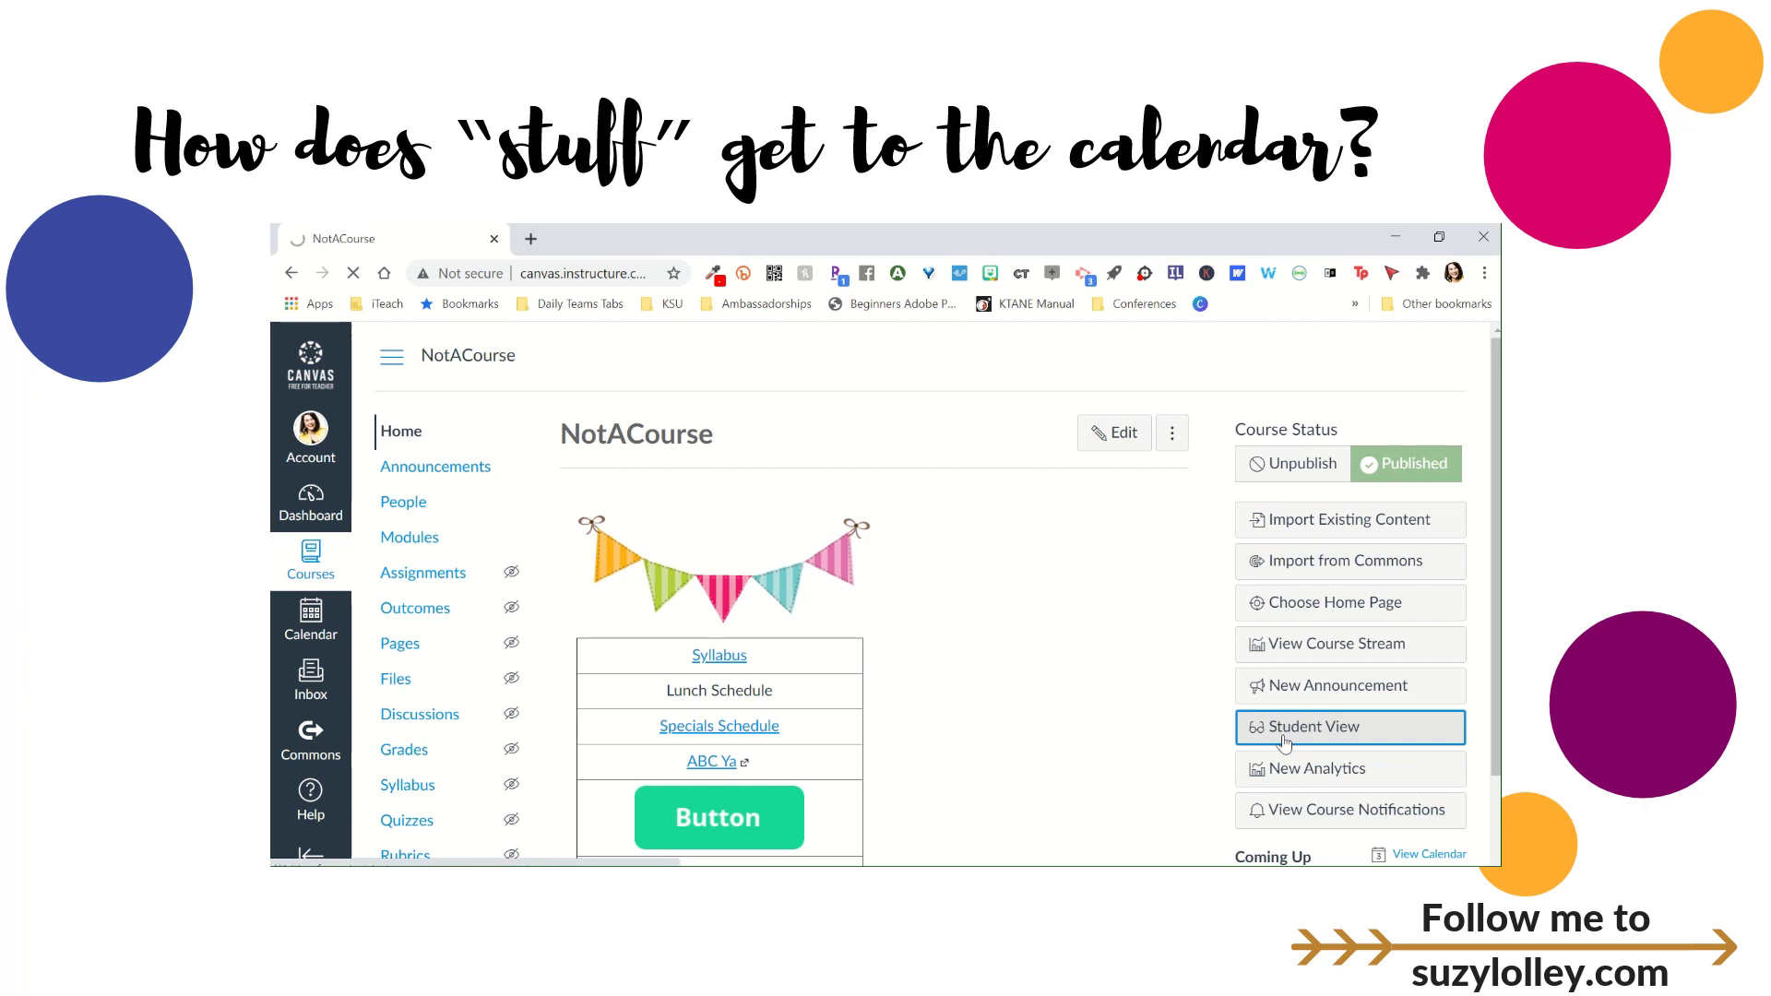